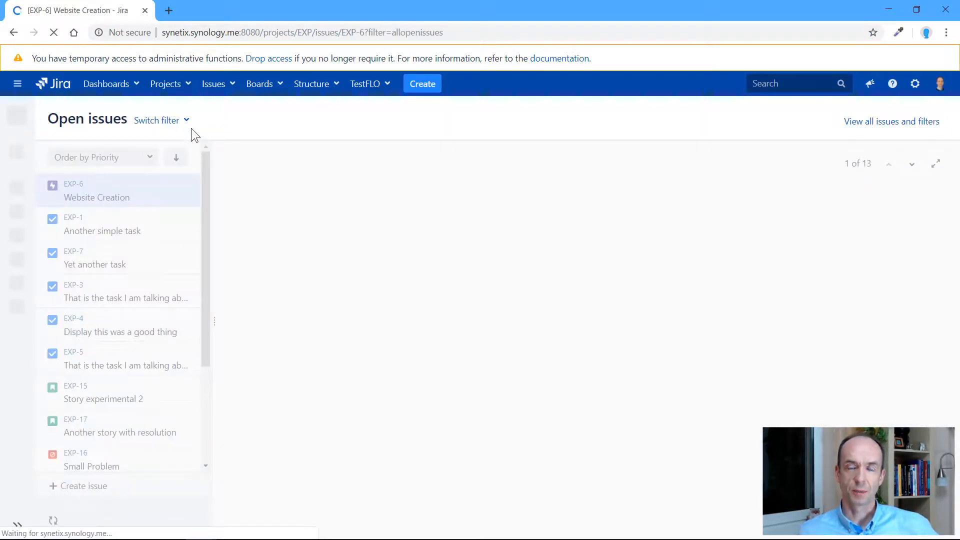
# Open the story EXP-17 and examine its workflow diagram, closing the diagram when finished.
pyautogui.click(68, 423)
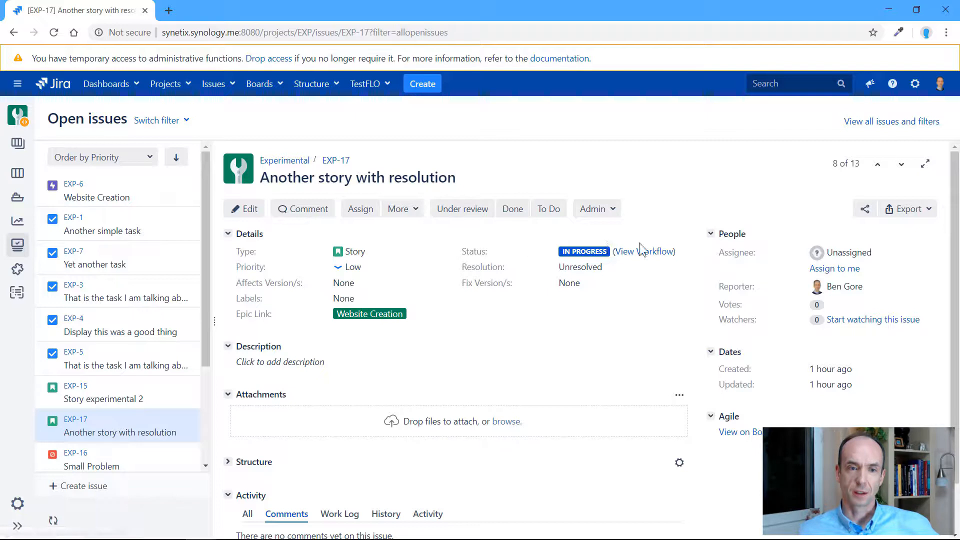
pyautogui.click(651, 261)
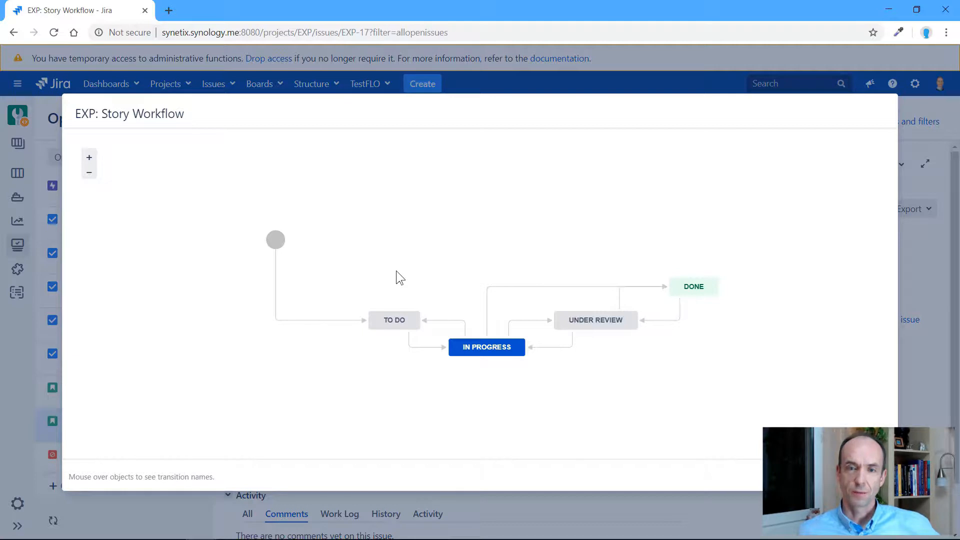
pyautogui.moveTo(386, 323)
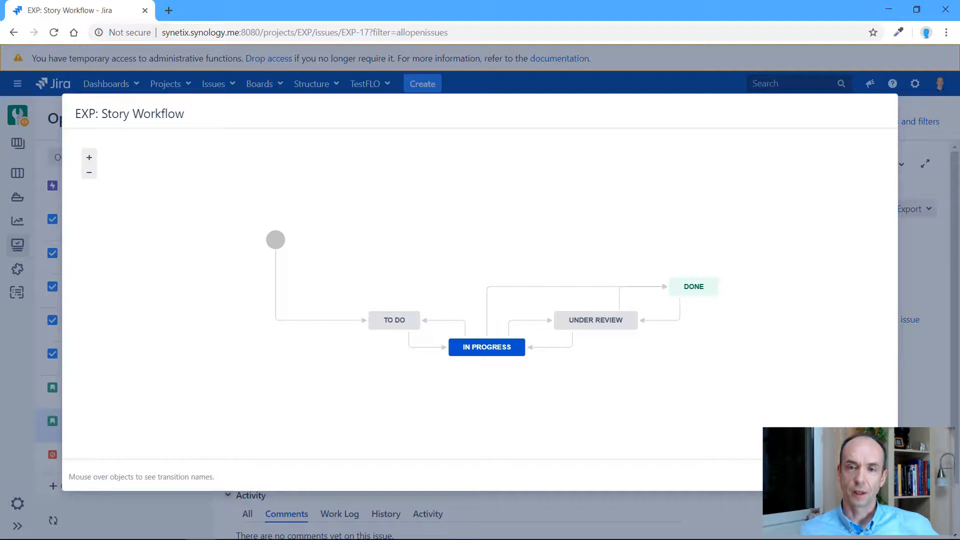
pyautogui.click(878, 475)
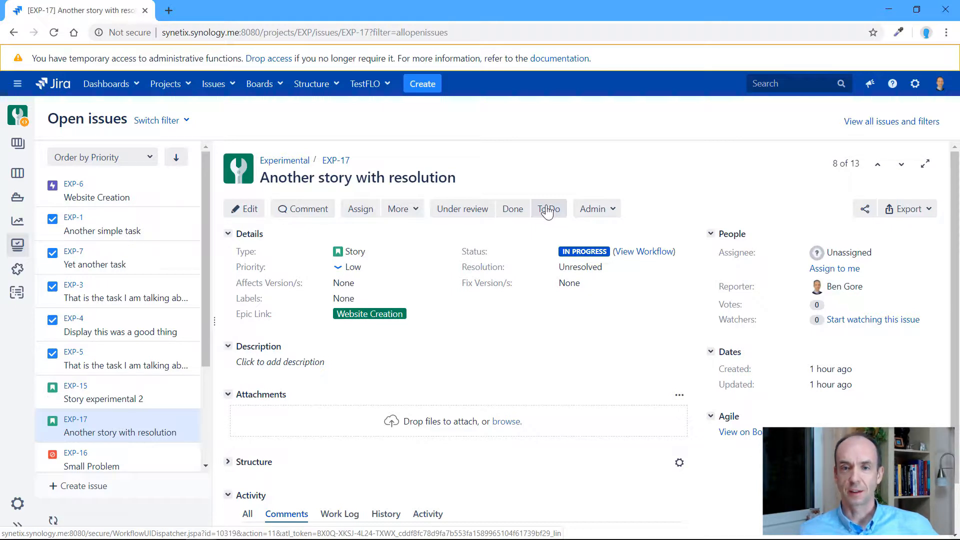
# Open EXP: Story Workflow for editing from the issue administration's workflow list, keeping the issue open in its own tab.
pyautogui.click(915, 84)
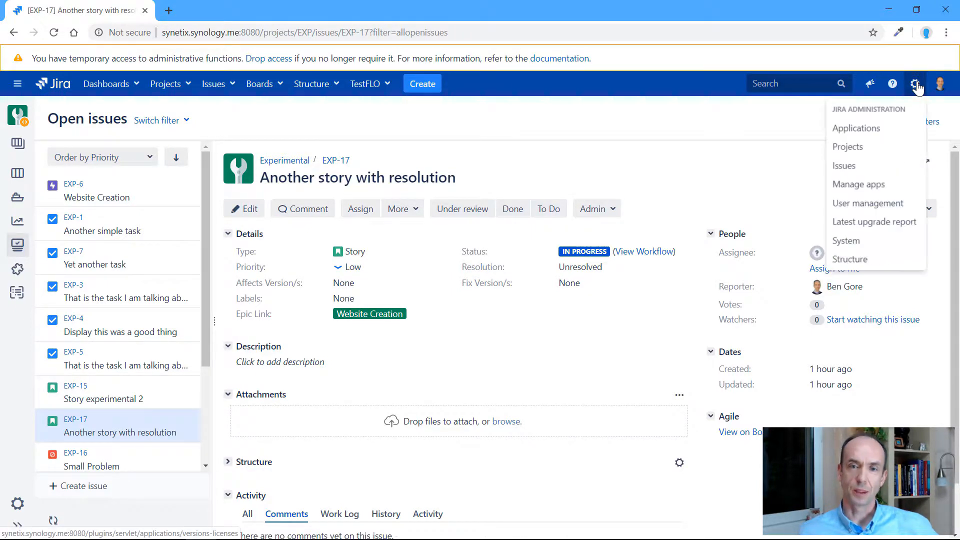
pyautogui.middleClick(893, 164)
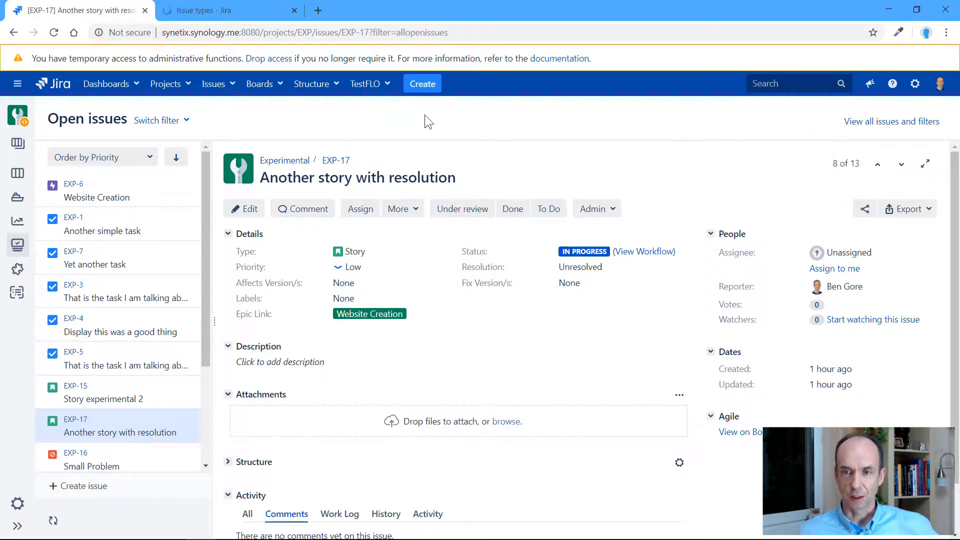
pyautogui.click(209, 11)
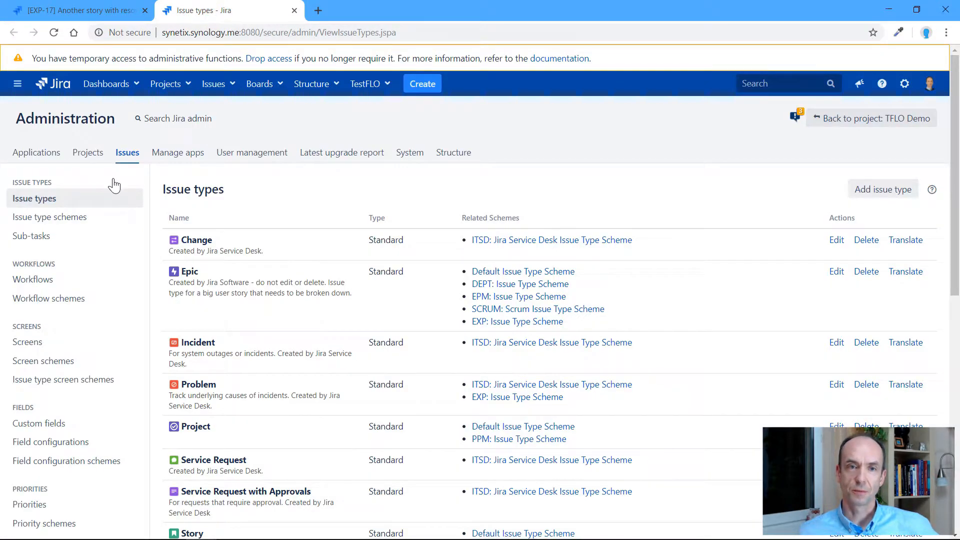
pyautogui.click(23, 280)
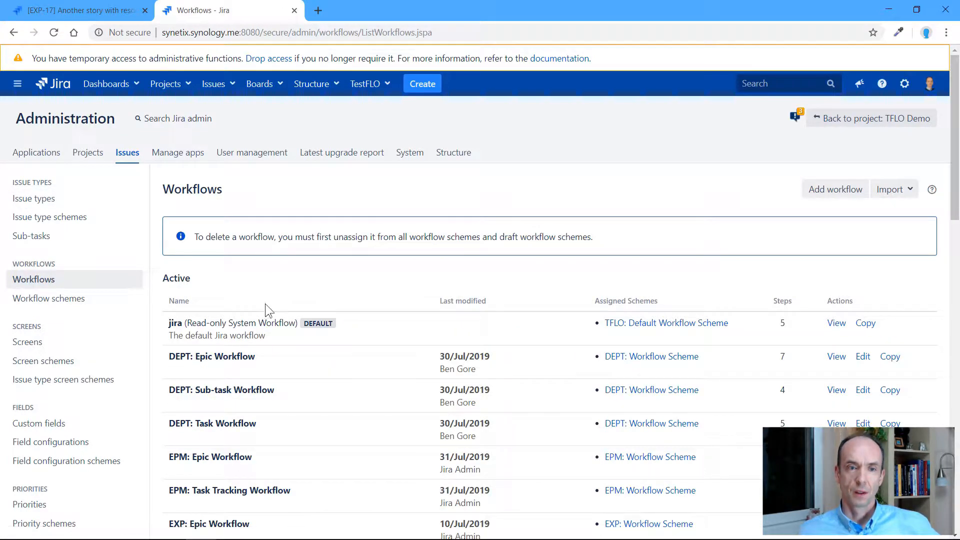
pyautogui.scroll(-2, 266, 305)
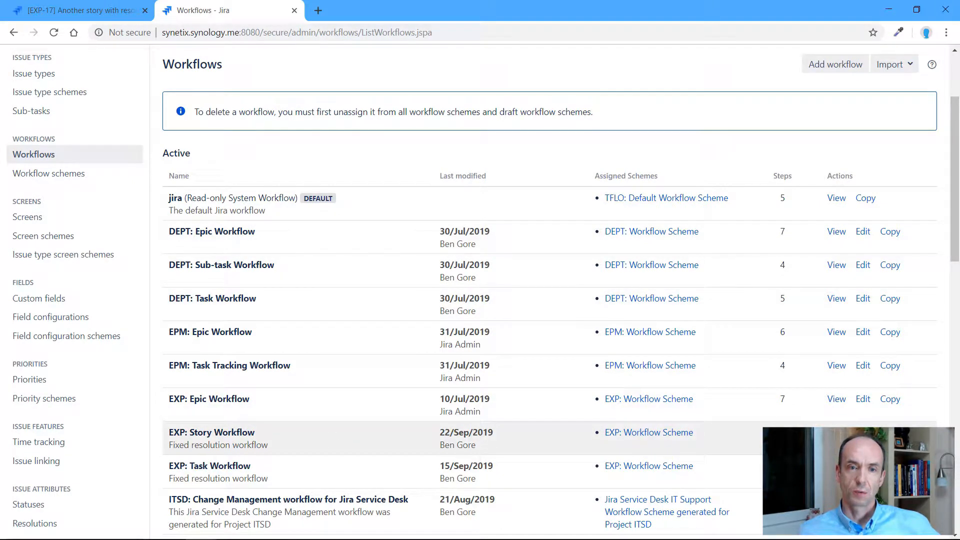
pyautogui.middleClick(863, 432)
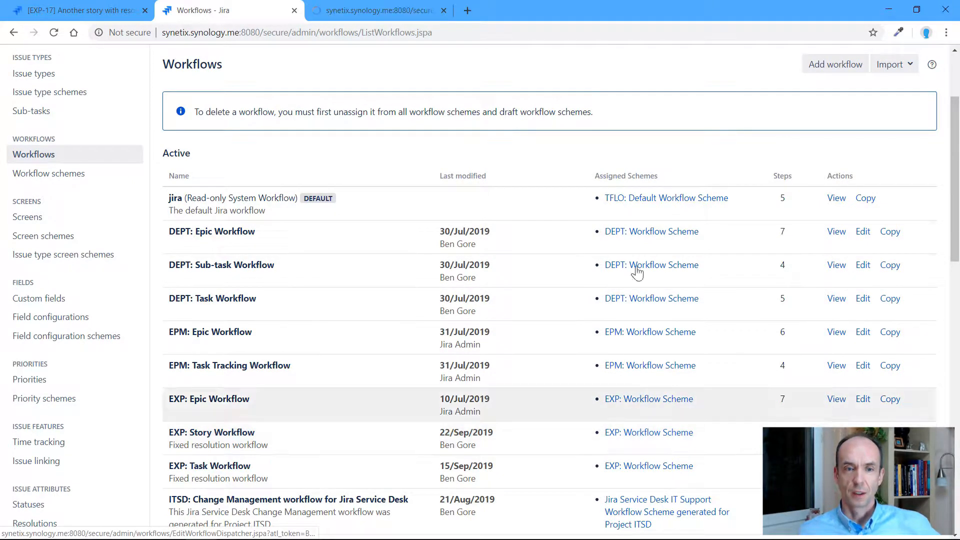
pyautogui.click(378, 14)
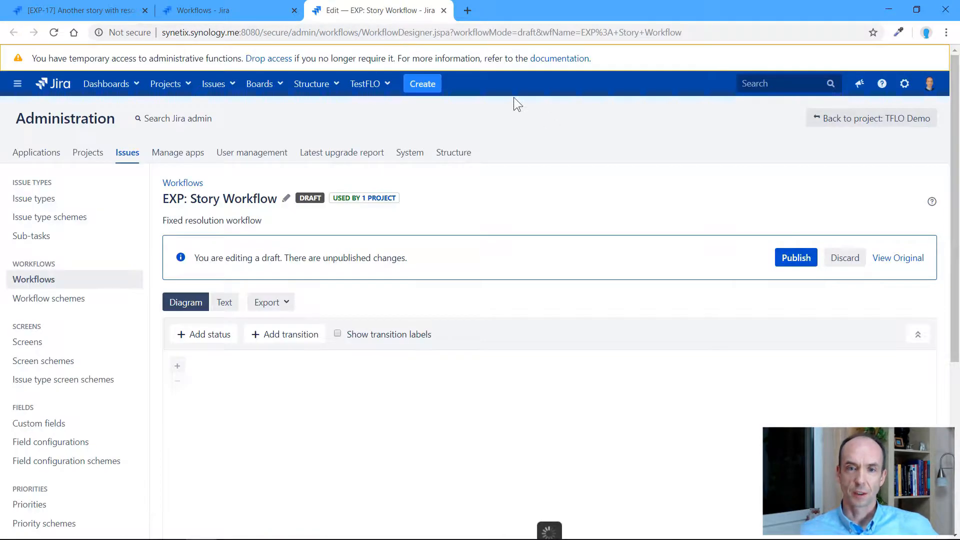
# Add the property opsbar-sequence with value 10 to the To Do transition leaving In Progress, and return to the diagram.
pyautogui.scroll(-2, 514, 97)
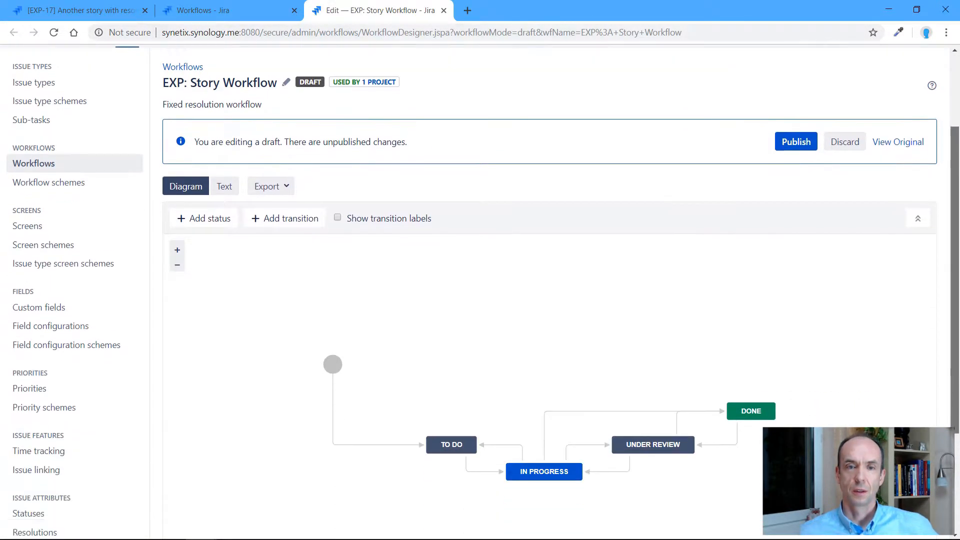
pyautogui.scroll(-2, 911, 296)
pyautogui.click(544, 373)
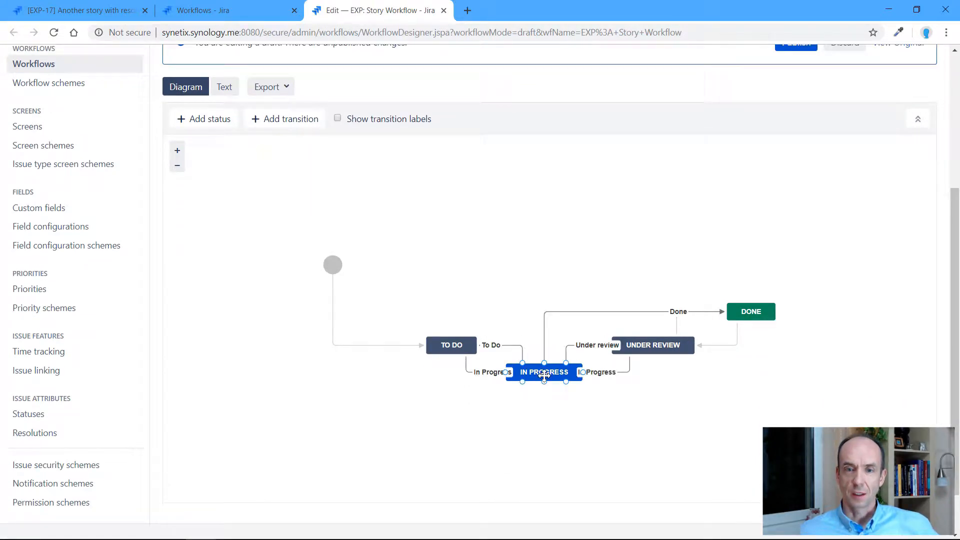
pyautogui.click(521, 342)
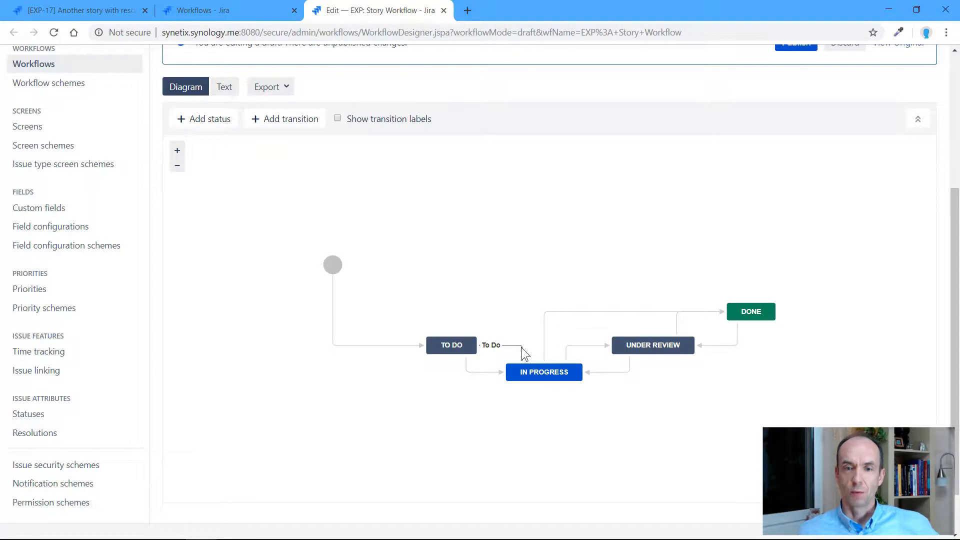
pyautogui.click(521, 346)
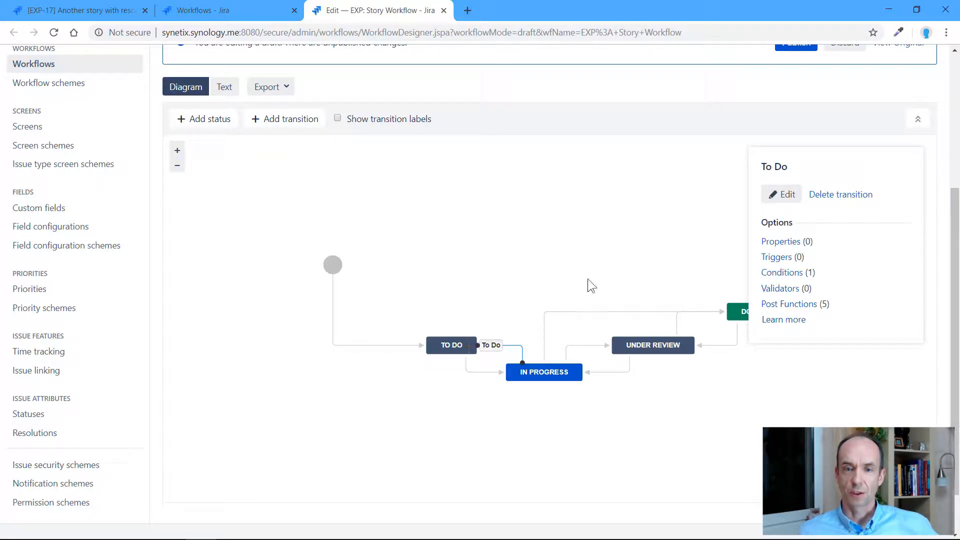
pyautogui.click(783, 243)
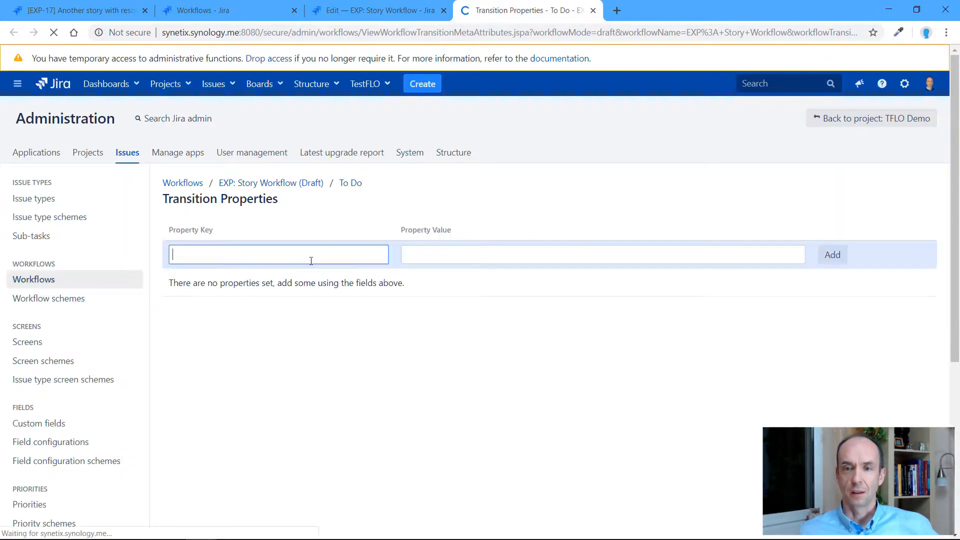
pyautogui.write('opsbar-sequence')
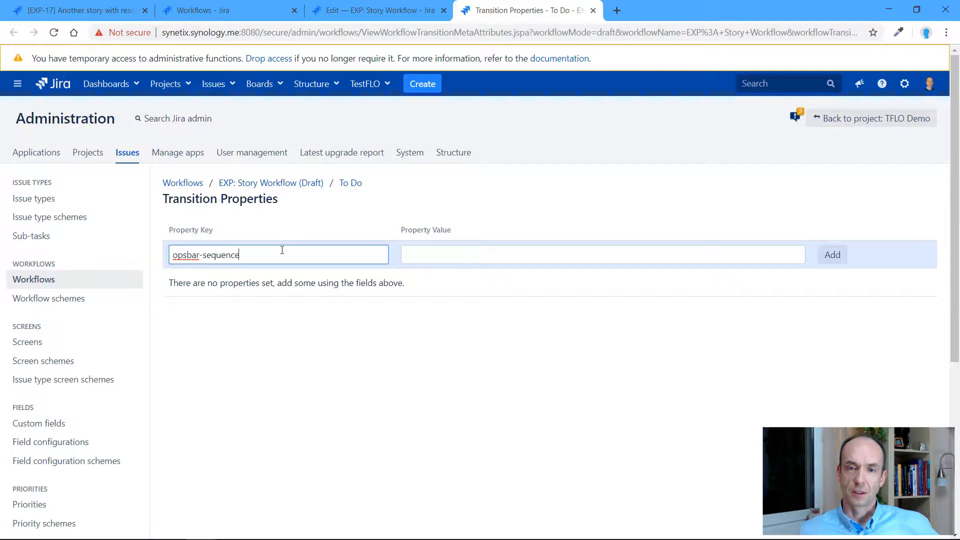
pyautogui.click(434, 249)
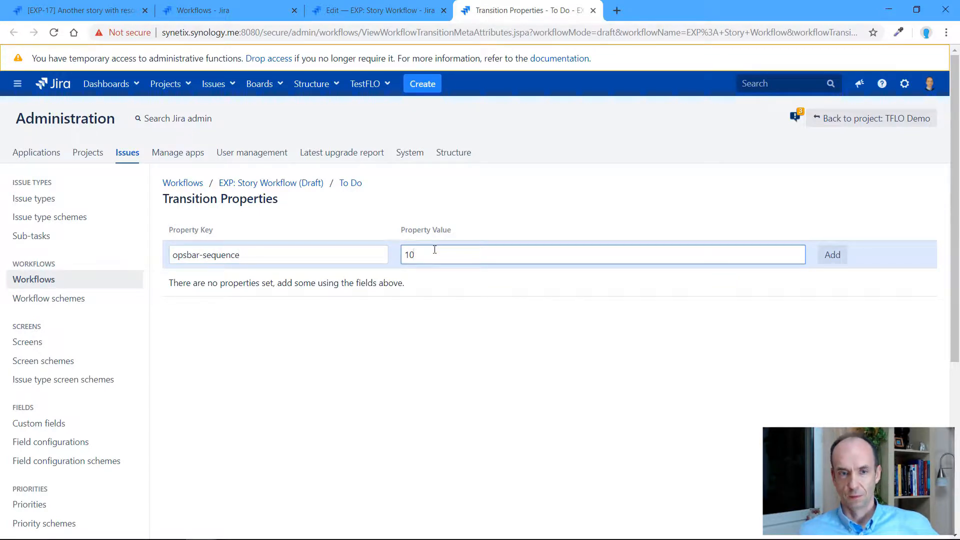
pyautogui.click(830, 257)
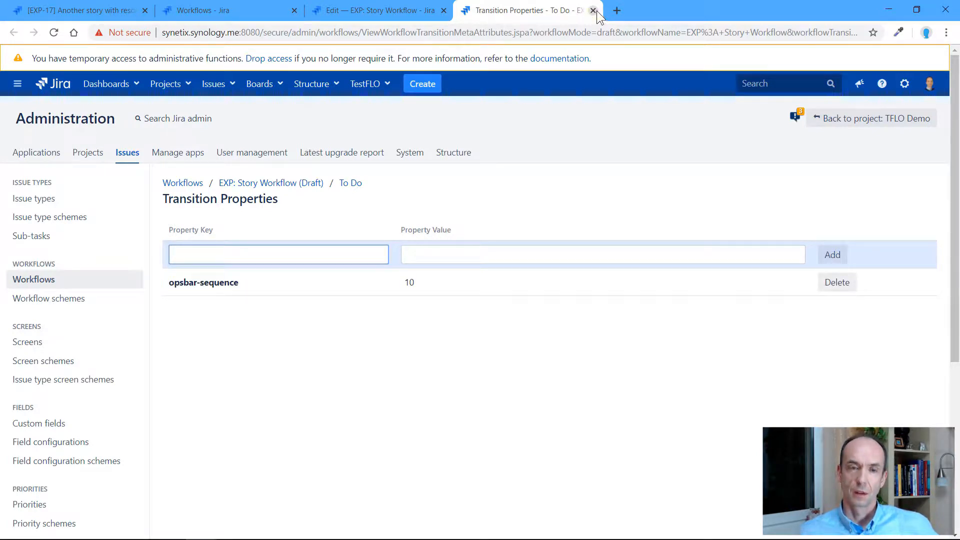
pyautogui.click(593, 11)
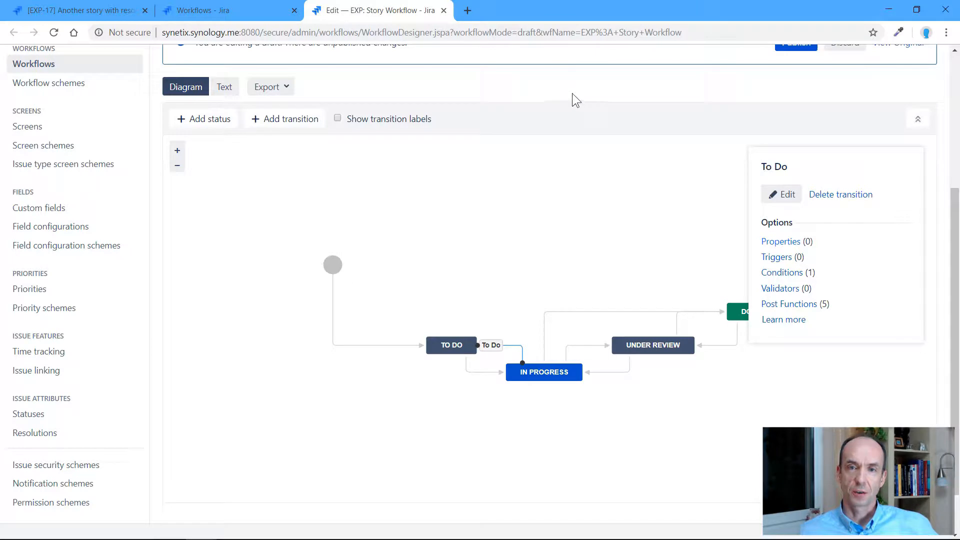
# Add the property opsbar-sequence with value 30 to the Under review transition leaving In Progress, and return to the diagram.
pyautogui.moveTo(693, 415); pyautogui.dragTo(545, 343)
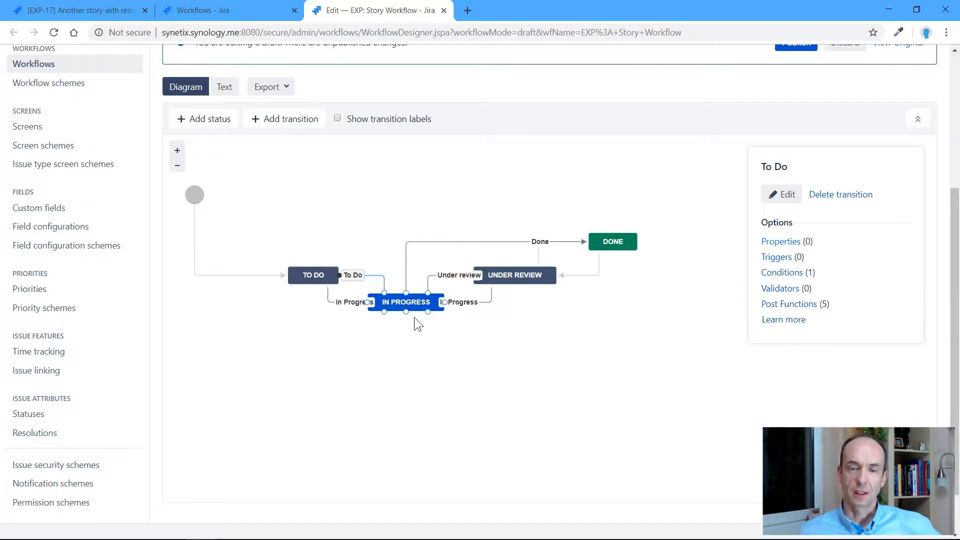
pyautogui.click(454, 275)
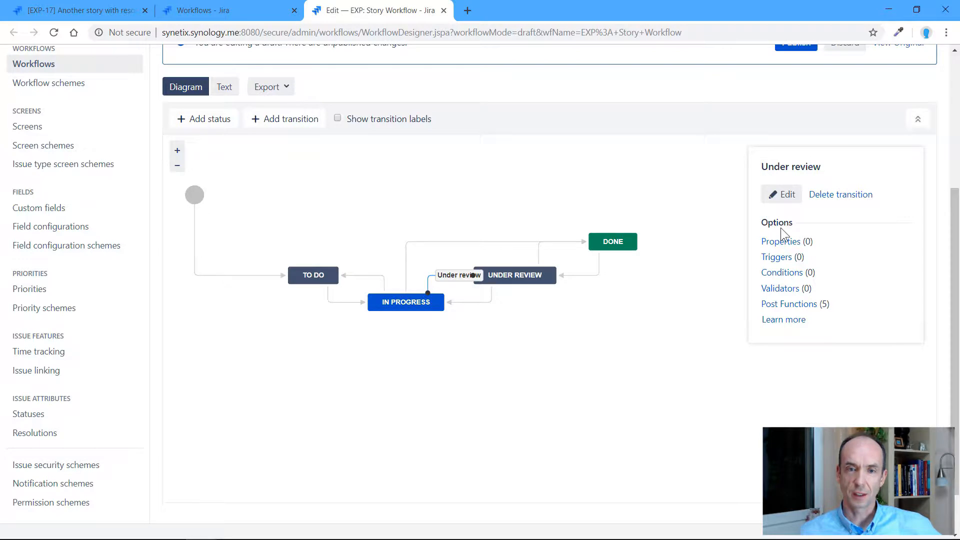
pyautogui.click(784, 241)
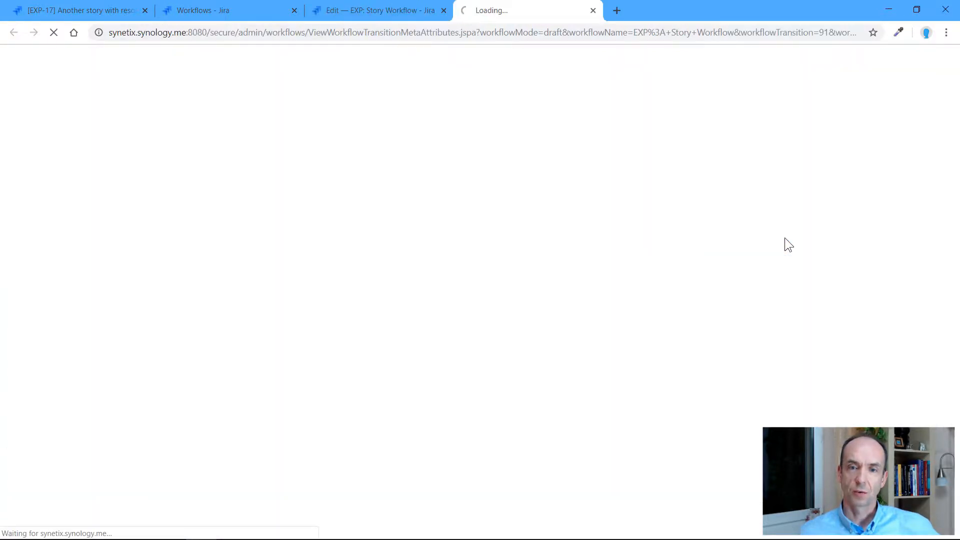
pyautogui.write('opsbar-sequence')
pyautogui.click(445, 253)
pyautogui.write('30')
pyautogui.click(835, 258)
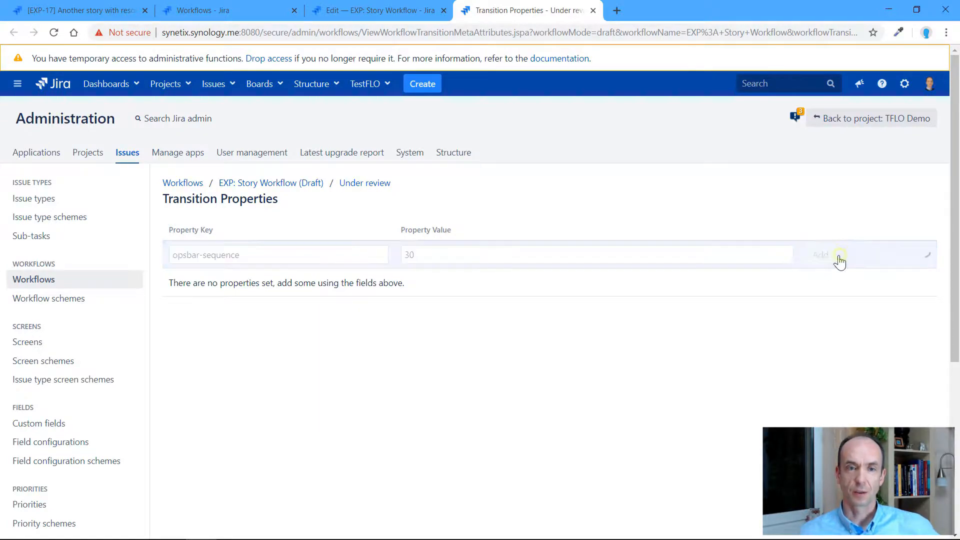
pyautogui.click(593, 10)
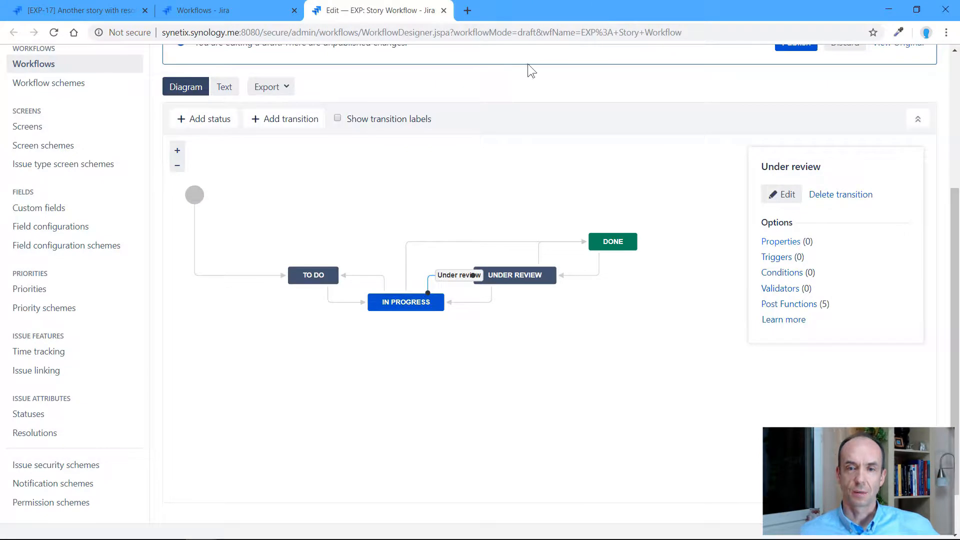
# Add the property opsbar-sequence with value 40 to the Done transition leaving In Progress, and return to the diagram.
pyautogui.click(444, 244)
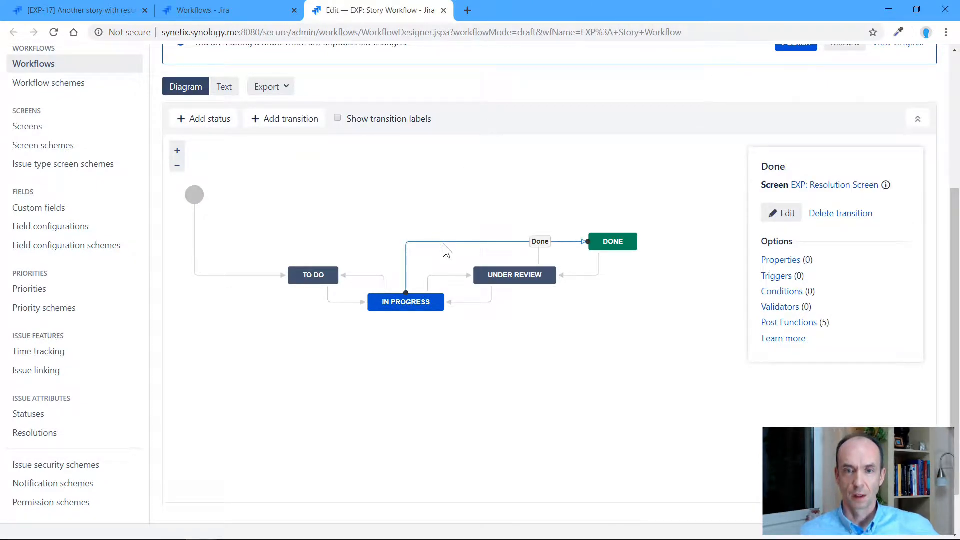
pyautogui.click(768, 264)
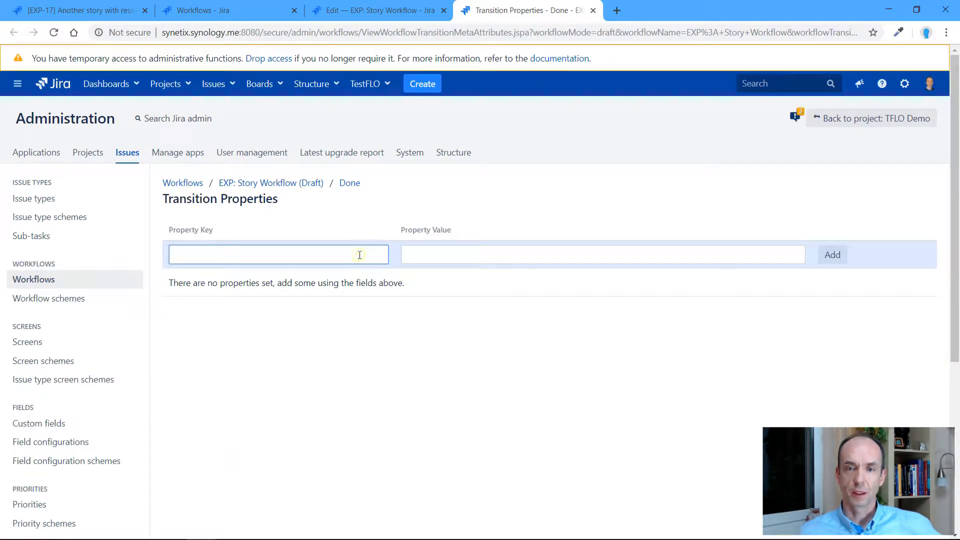
pyautogui.write('opsbar-sequence')
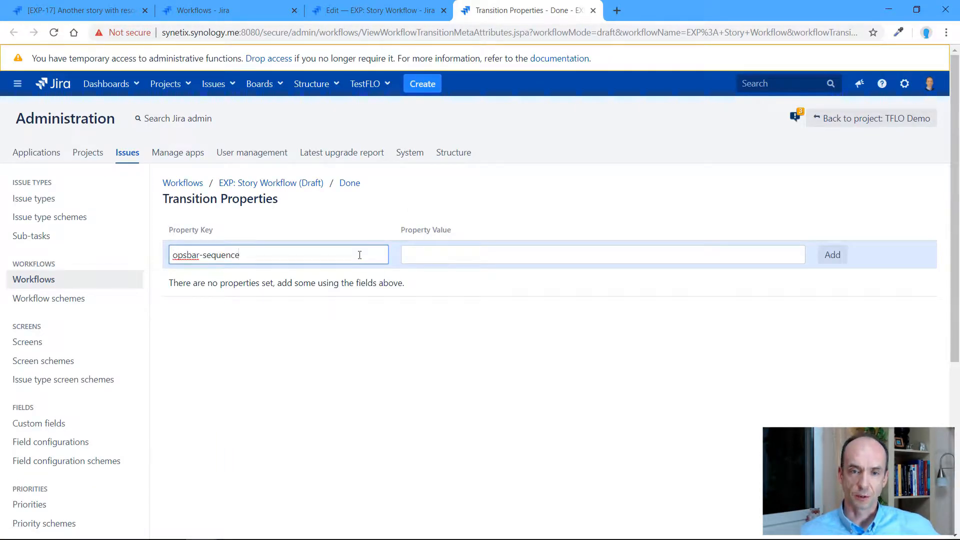
pyautogui.click(475, 257)
pyautogui.write('40')
pyautogui.click(832, 262)
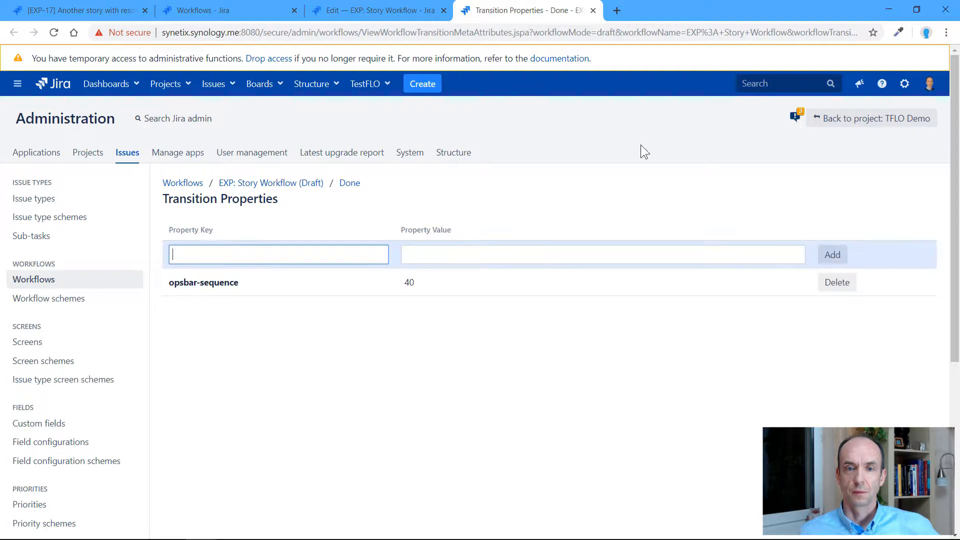
pyautogui.click(592, 11)
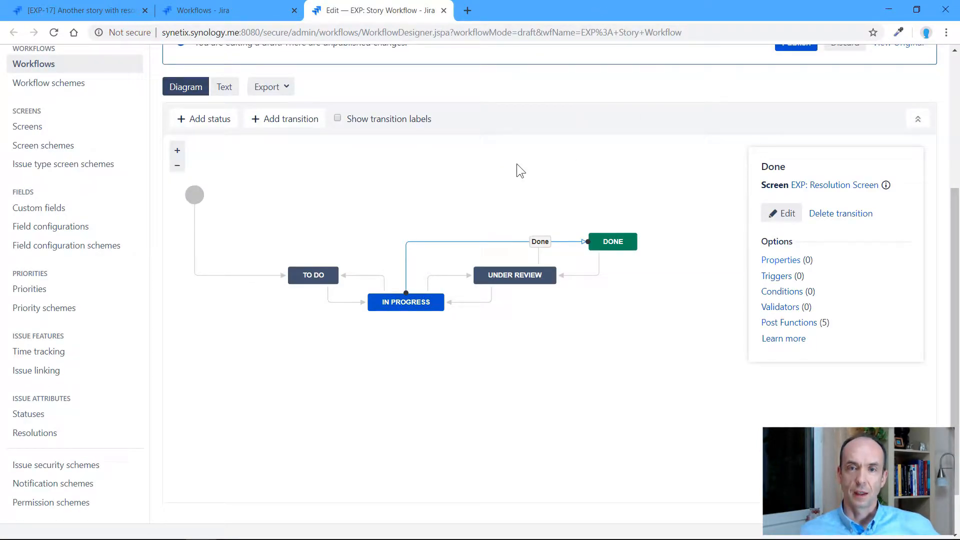
# Add the property opsbar-sequence with value 20 to the In Progress transition leaving Under review, and return to the diagram.
pyautogui.click(530, 276)
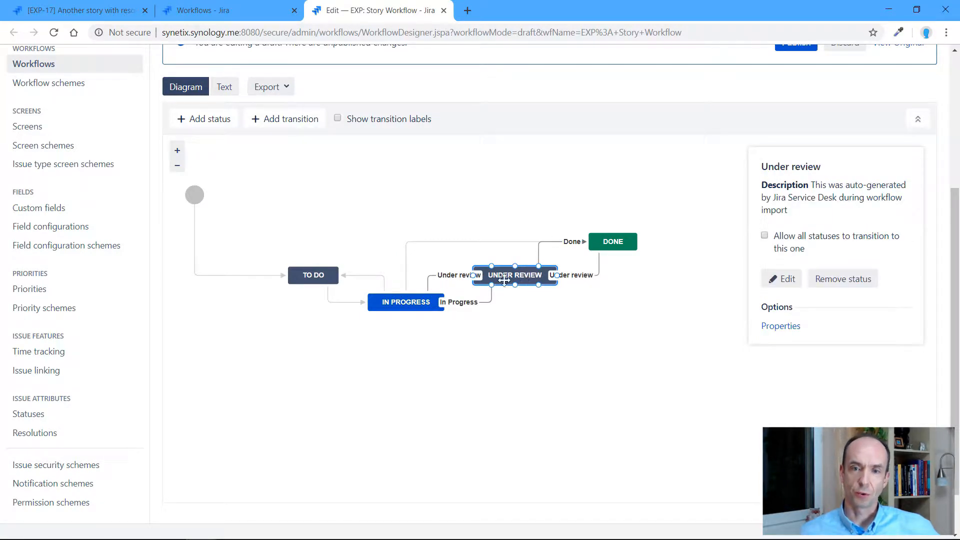
pyautogui.click(486, 301)
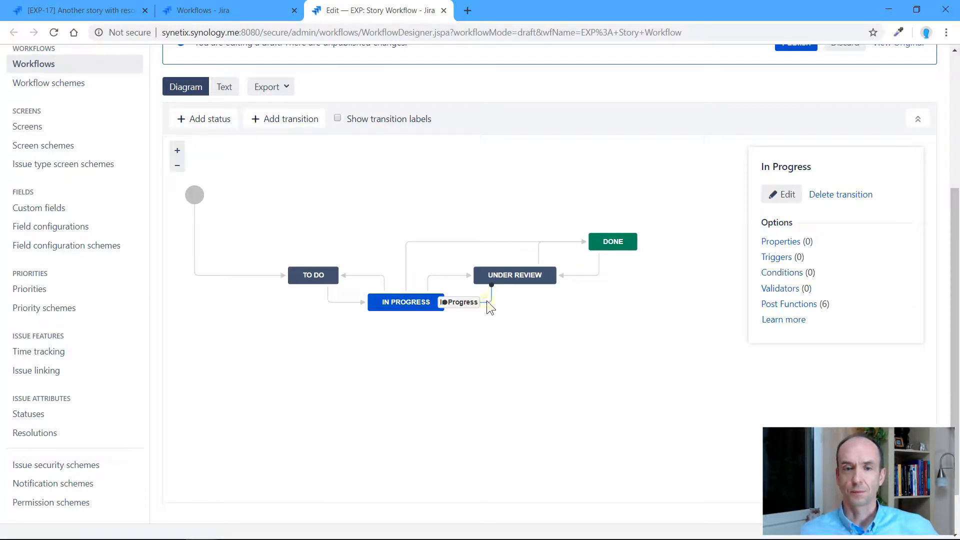
pyautogui.click(774, 244)
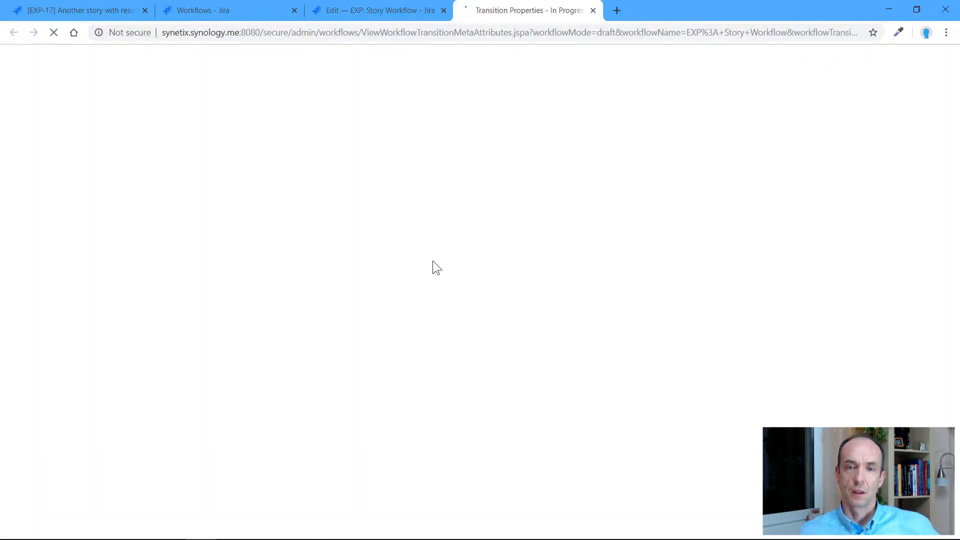
pyautogui.click(316, 259)
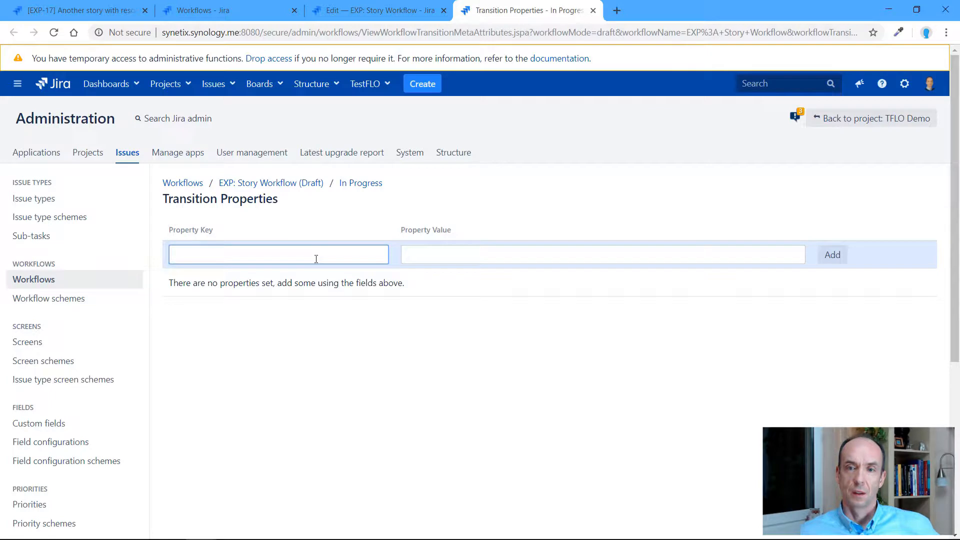
pyautogui.write('opsbar-sequence')
pyautogui.click(435, 255)
pyautogui.write('20')
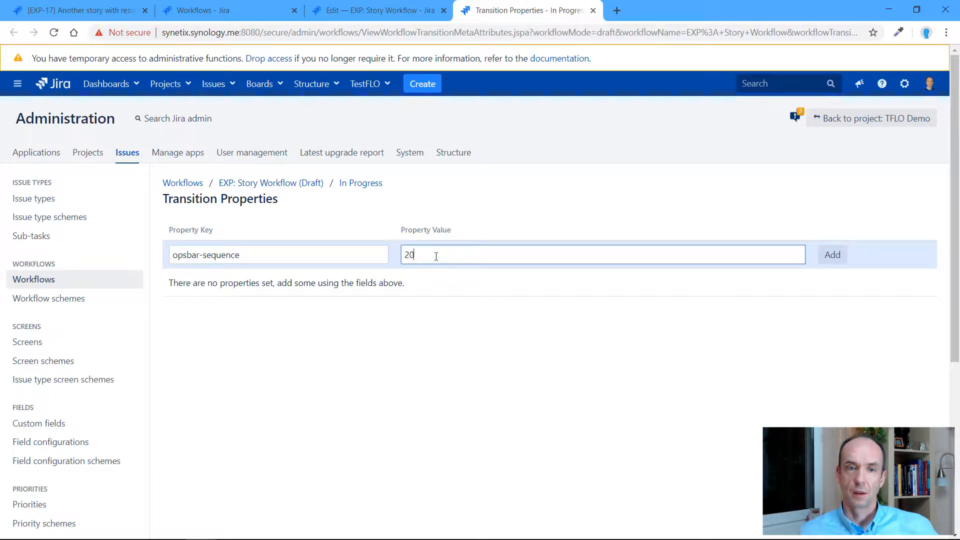
pyautogui.click(827, 258)
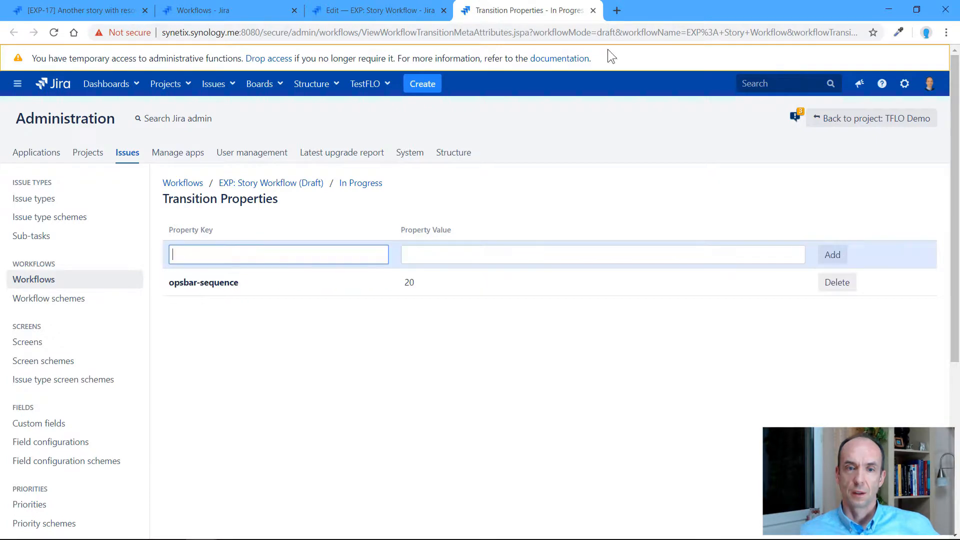
pyautogui.click(592, 10)
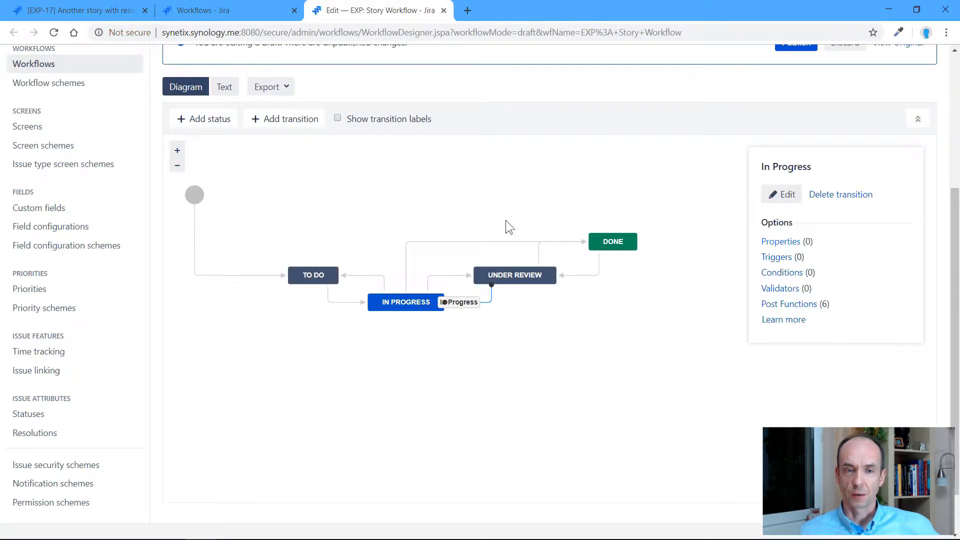
# Add the property opsbar-sequence with value 40 to the Done transition leaving Under review, and return to the diagram.
pyautogui.click(539, 255)
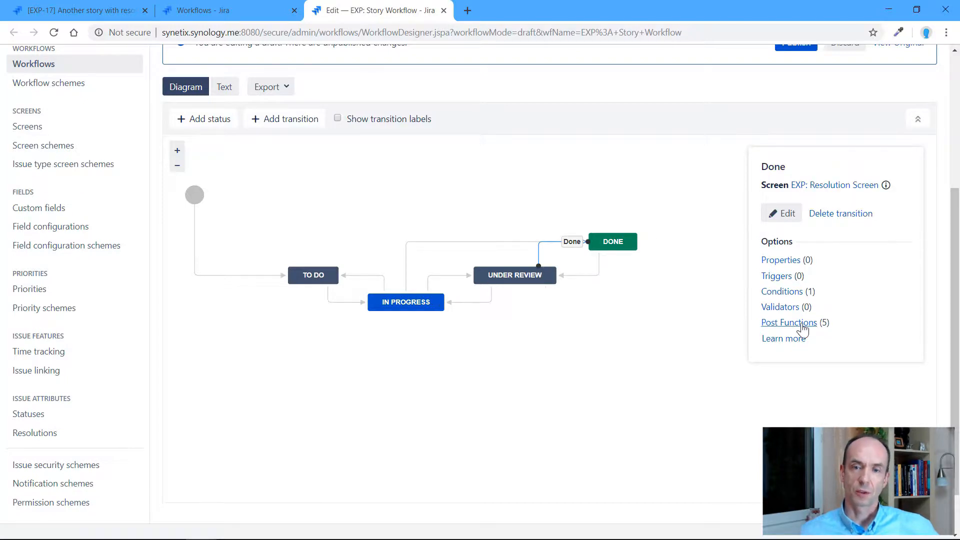
pyautogui.click(774, 261)
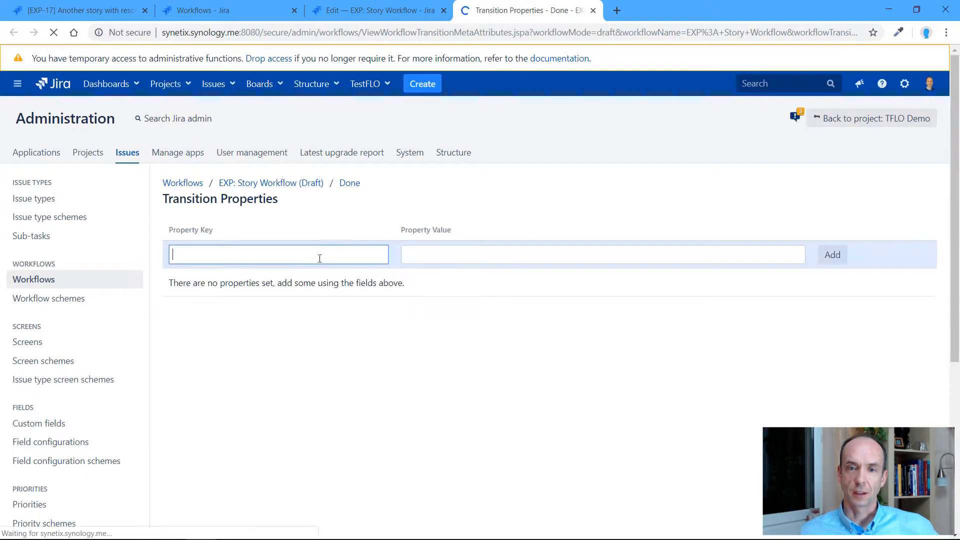
pyautogui.write('opsbar-sequence')
pyautogui.click(443, 255)
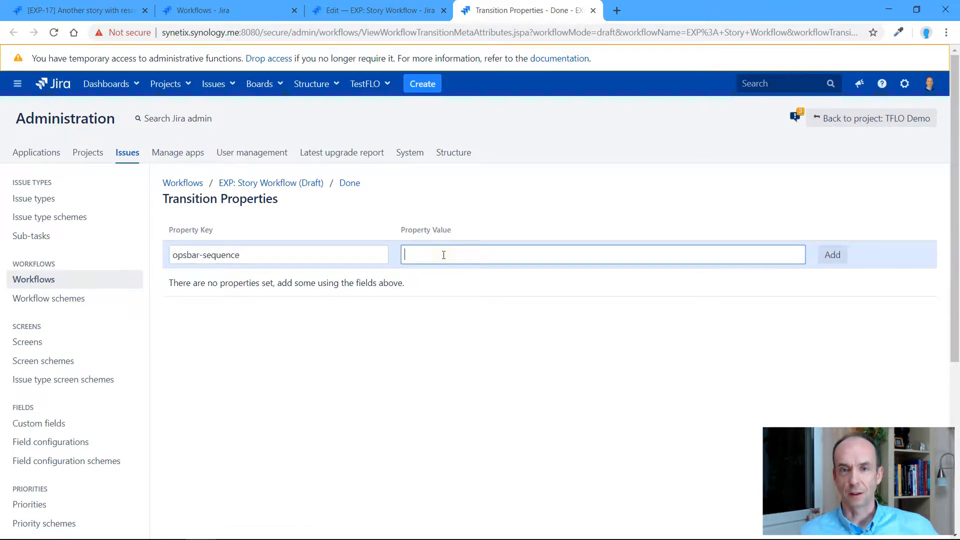
pyautogui.click(830, 258)
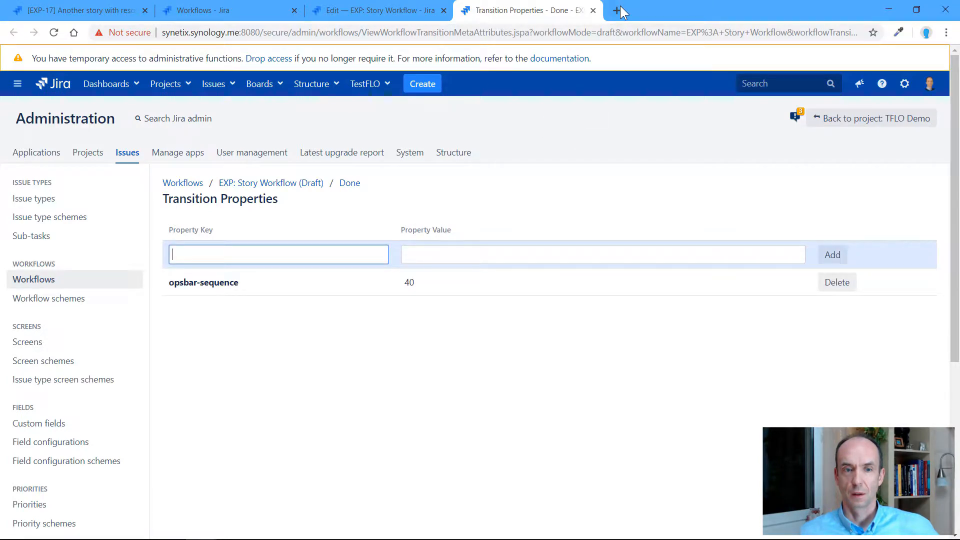
pyautogui.click(593, 12)
# Publish the draft of EXP: Story Workflow and close the workflow's tab.
pyautogui.moveTo(667, 176); pyautogui.dragTo(673, 236)
pyautogui.moveTo(956, 219); pyautogui.dragTo(956, 170)
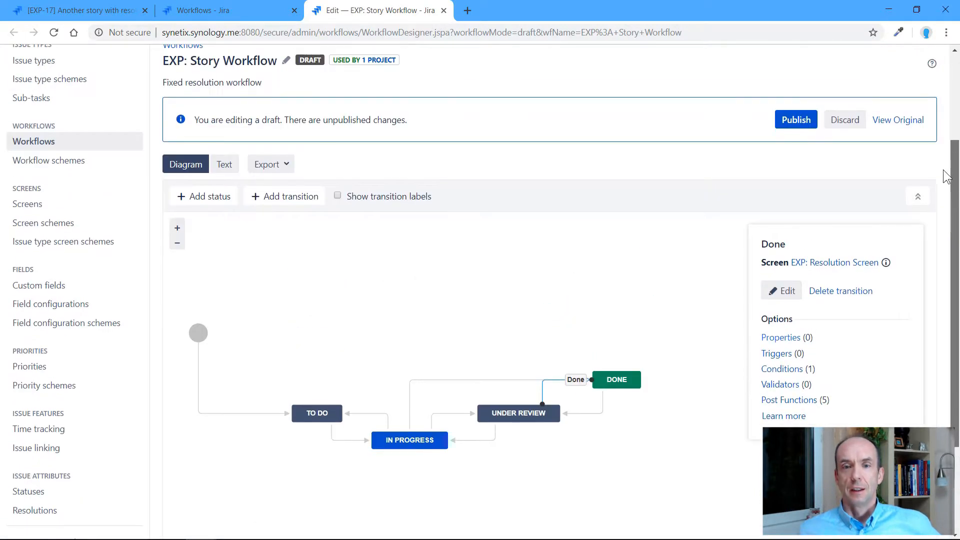
pyautogui.click(790, 120)
pyautogui.click(495, 318)
pyautogui.click(591, 397)
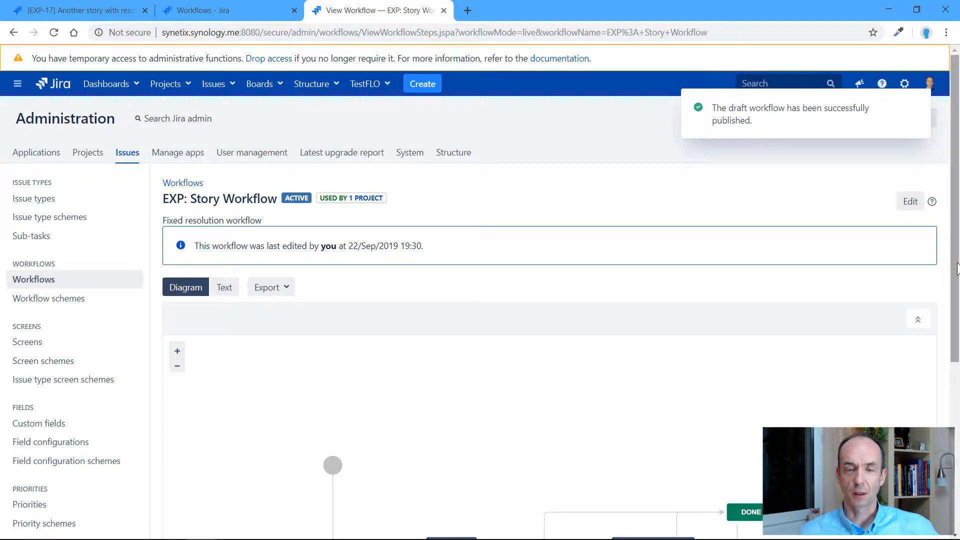
pyautogui.scroll(-2, 885, 272)
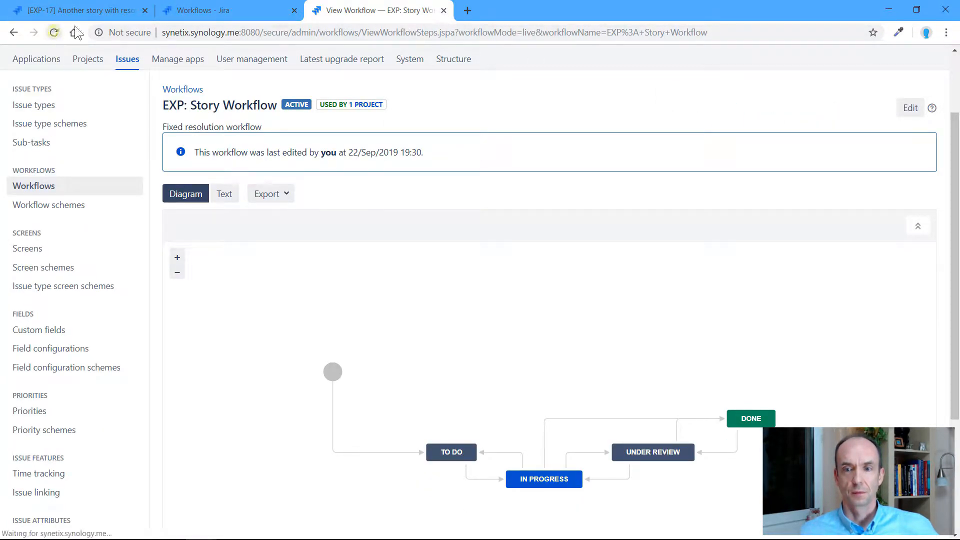
pyautogui.click(443, 11)
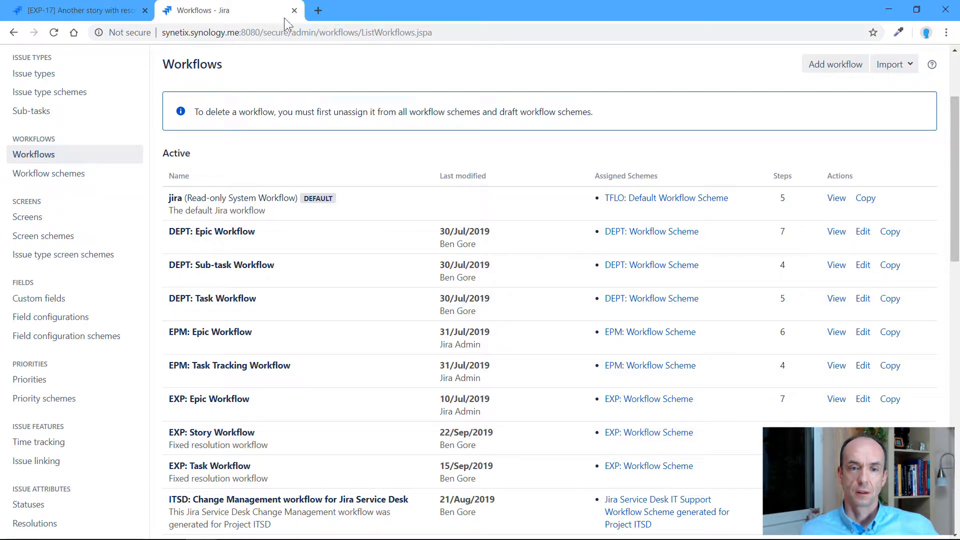
# Reload issue EXP-17 and test its transitions by moving it to Under review, In Progress, To Do and back to In Progress.
pyautogui.click(95, 11)
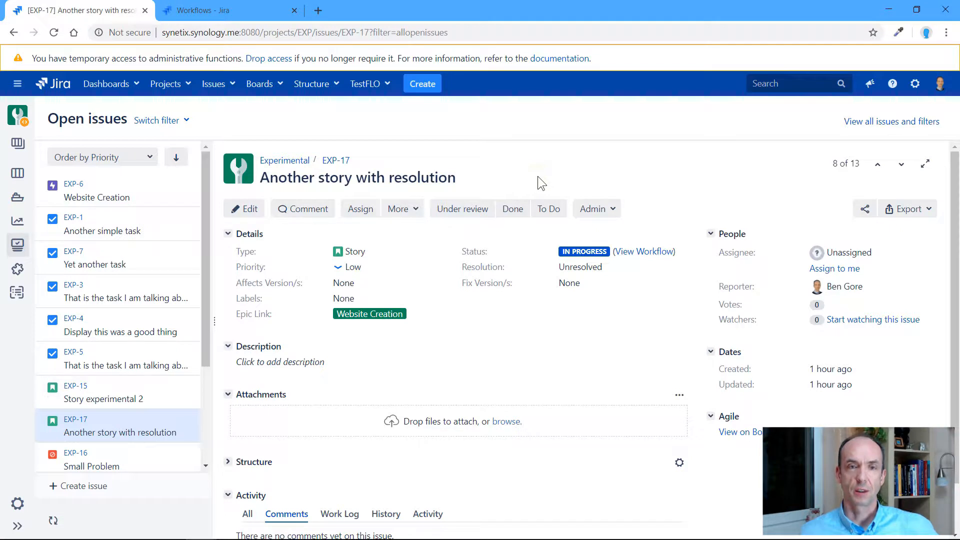
pyautogui.click(55, 32)
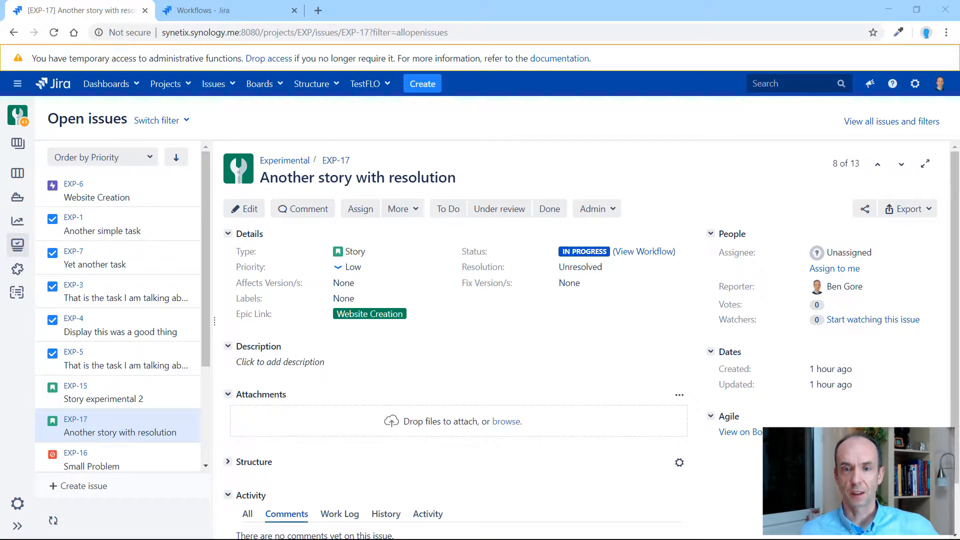
pyautogui.click(493, 212)
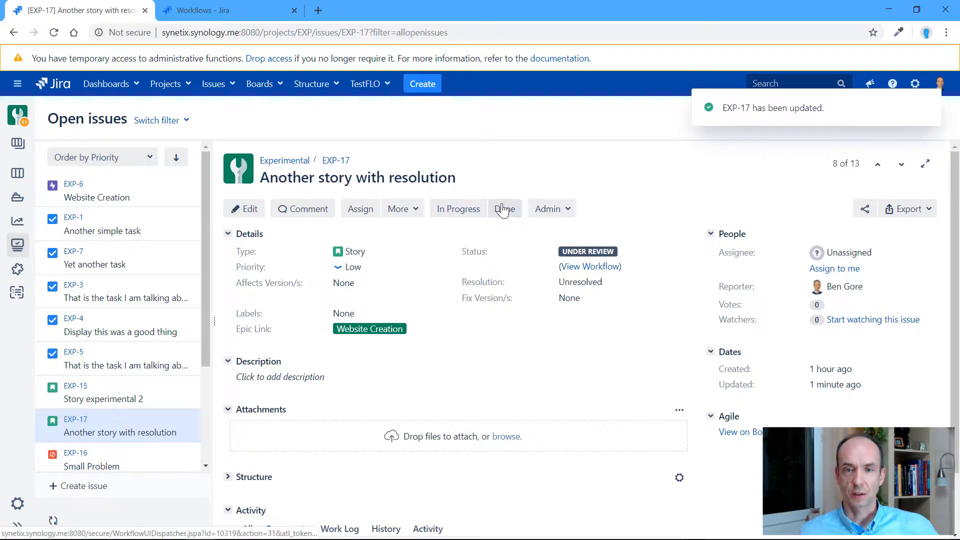
pyautogui.click(463, 206)
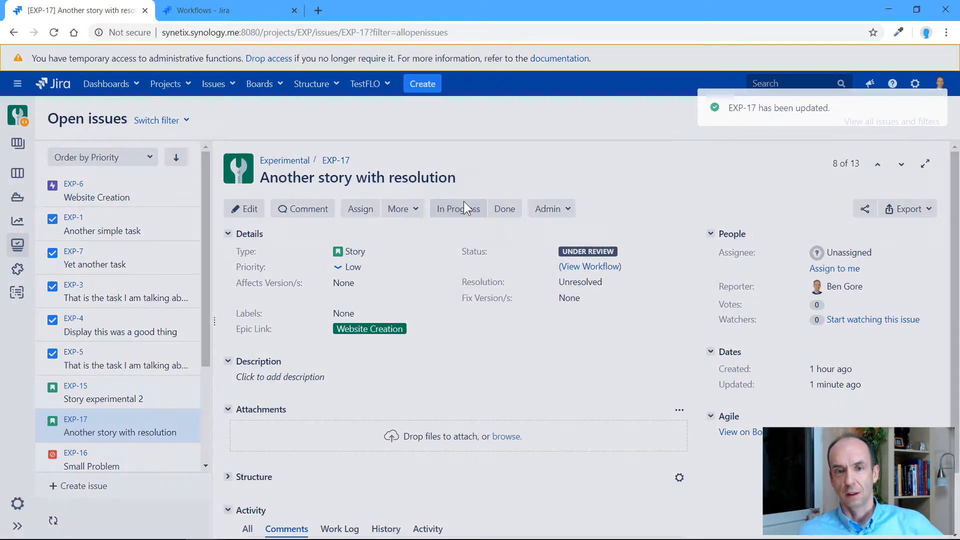
pyautogui.click(456, 209)
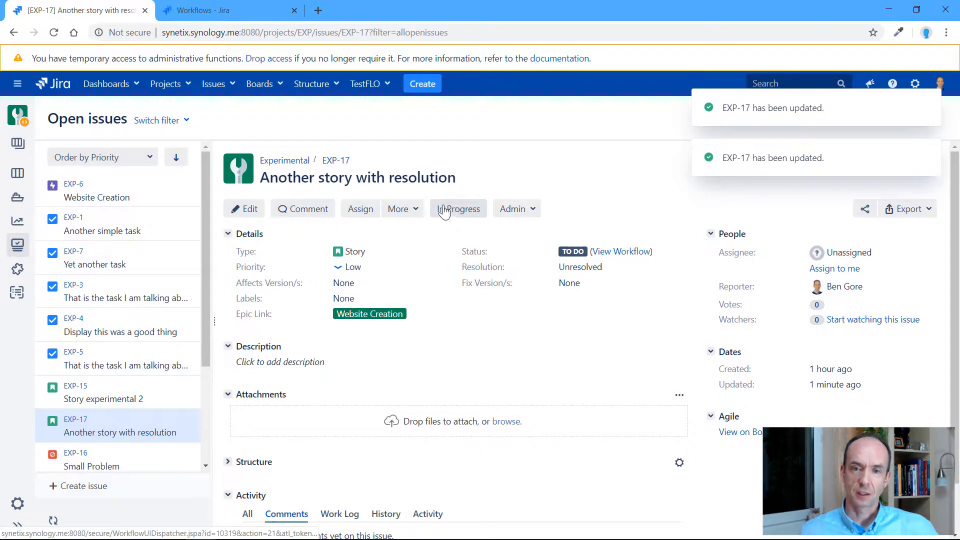
pyautogui.click(465, 212)
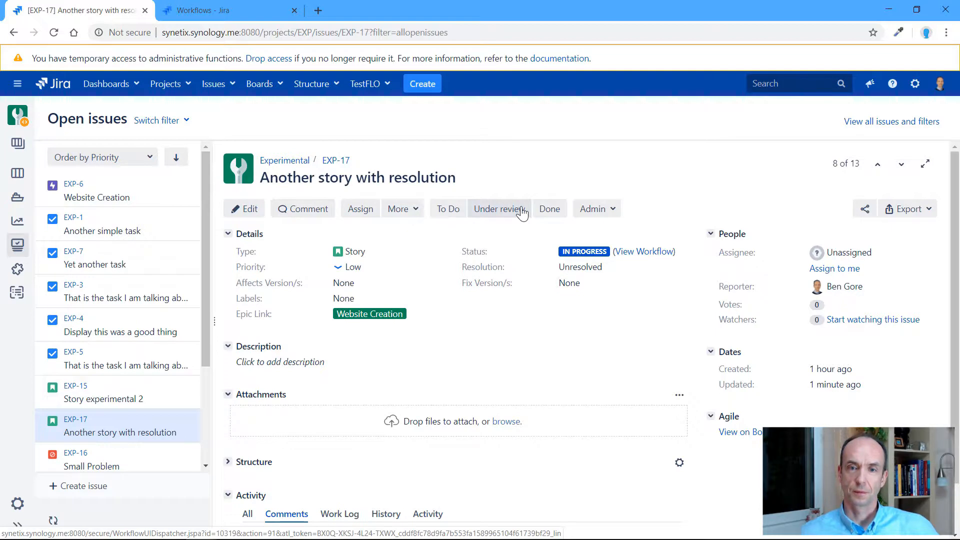
# Move EXP-17 to Under review, examine the resolution choices of its Done transition, and cancel that transition.
pyautogui.click(521, 212)
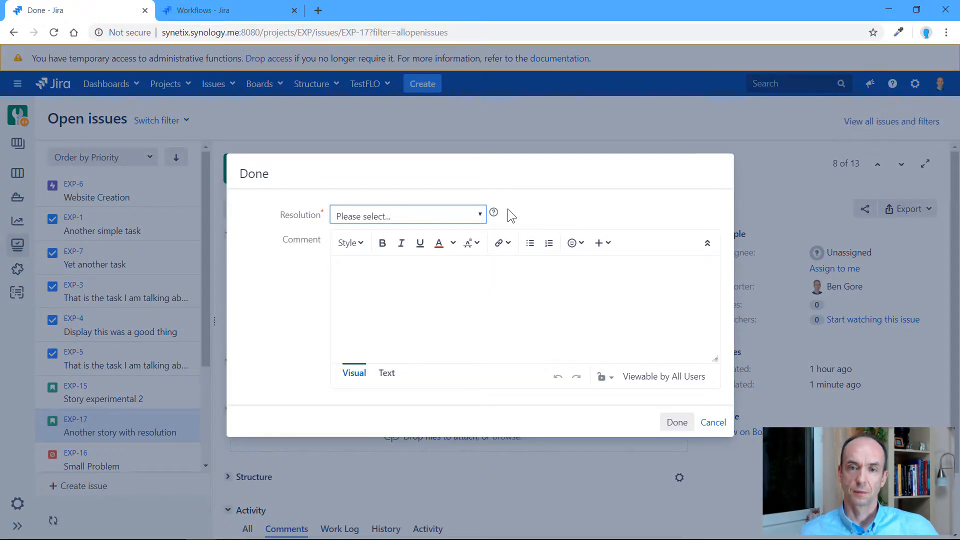
pyautogui.click(481, 212)
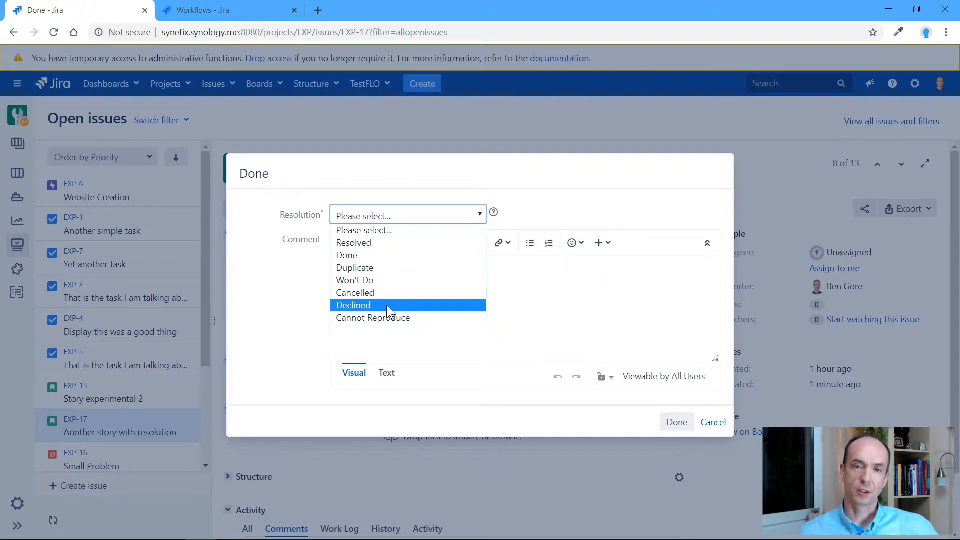
pyautogui.click(553, 295)
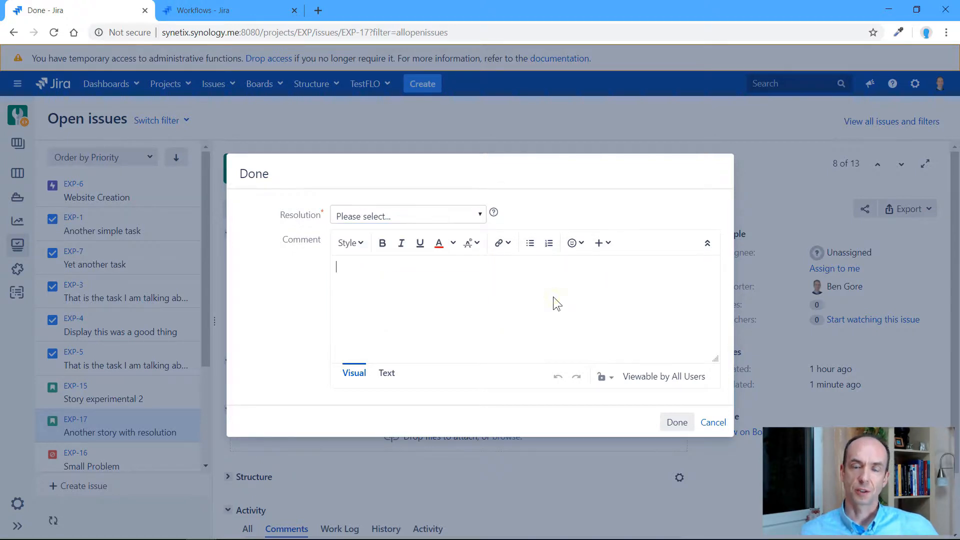
pyautogui.click(713, 423)
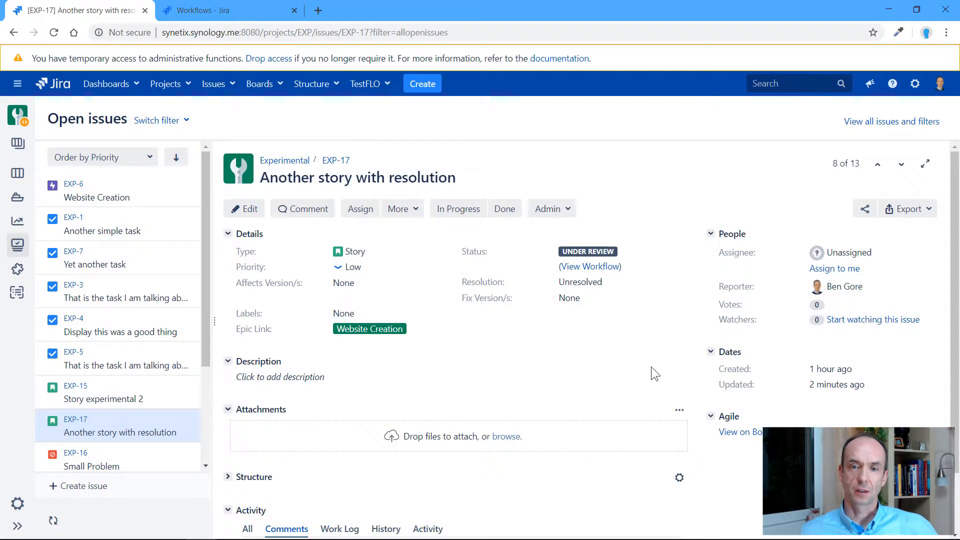
# Open the Resolutions page in the issue administration and examine the resolutions and their display order.
pyautogui.click(210, 15)
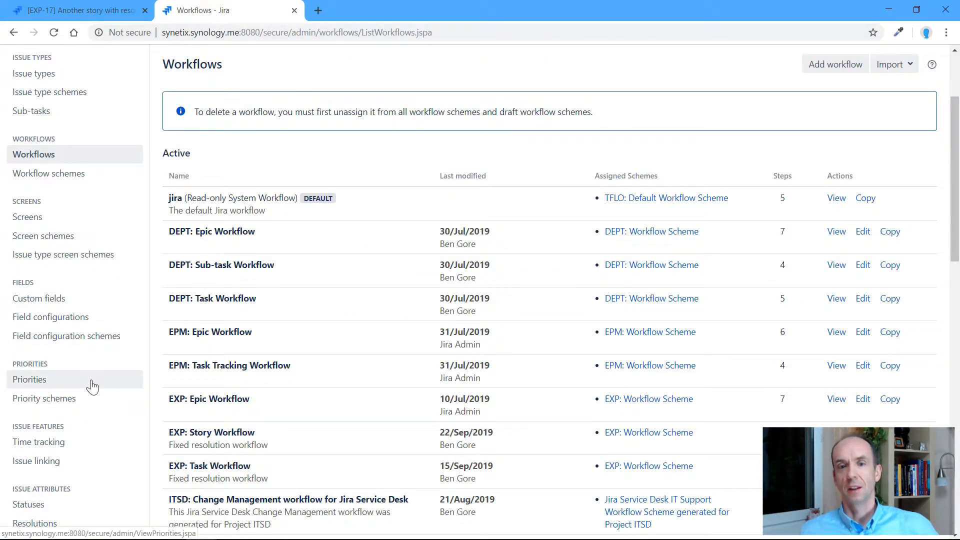
pyautogui.scroll(-2, 83, 411)
pyautogui.click(43, 401)
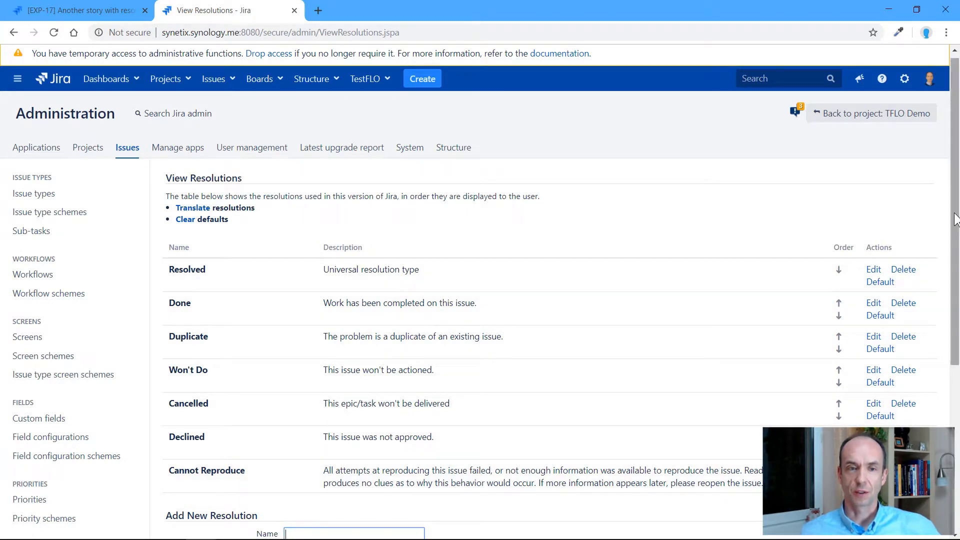
pyautogui.moveTo(955, 217); pyautogui.dragTo(958, 263)
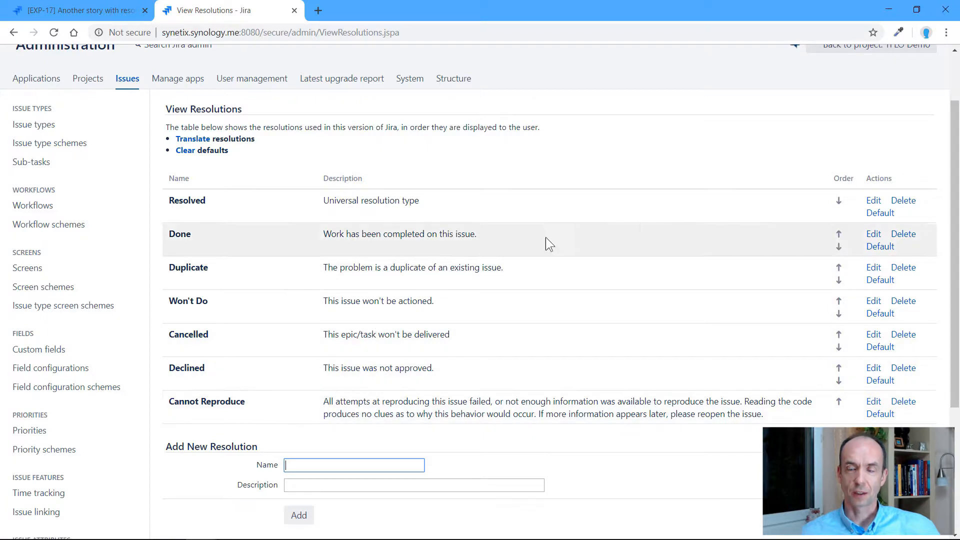
pyautogui.click(876, 238)
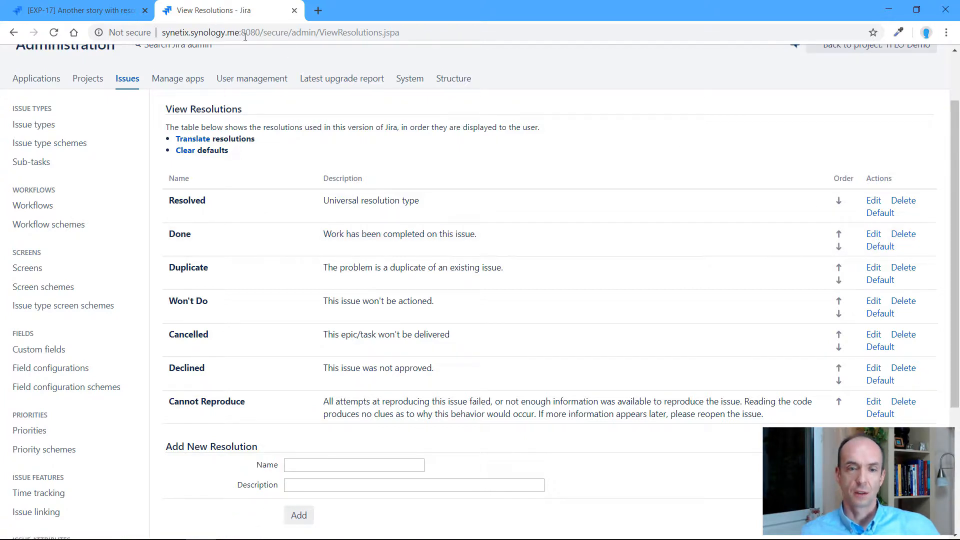
# Return to the administration's list of workflows and find the EXP workflows.
pyautogui.click(25, 208)
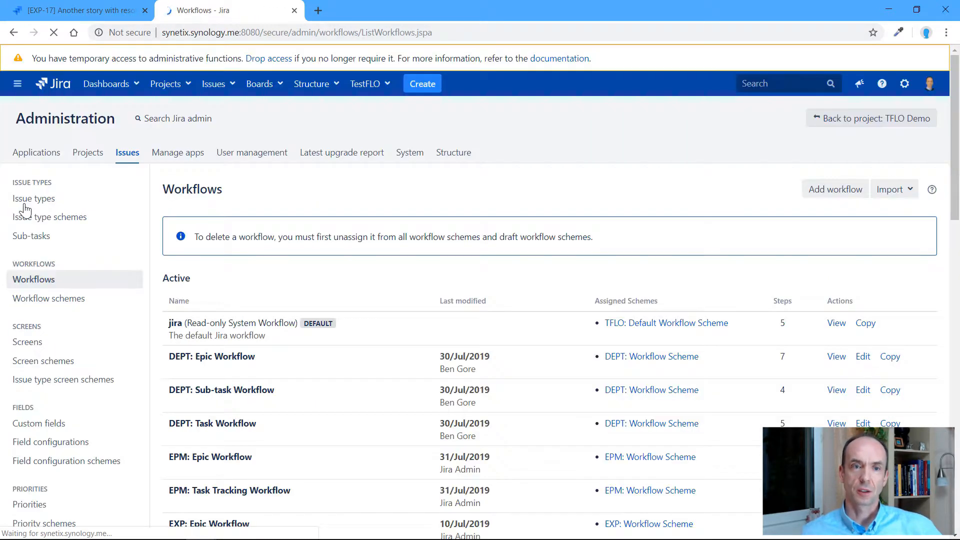
pyautogui.moveTo(953, 183); pyautogui.dragTo(952, 283)
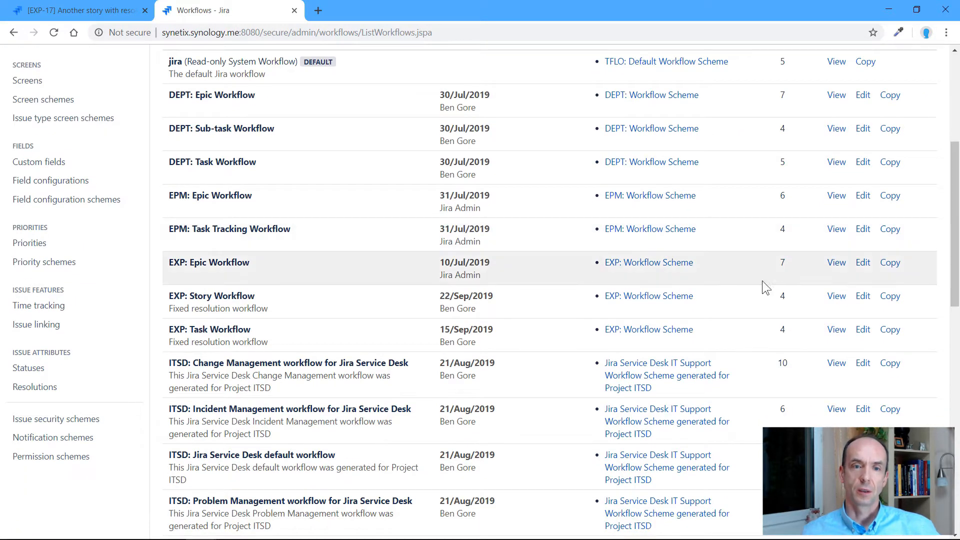
pyautogui.middleClick(865, 335)
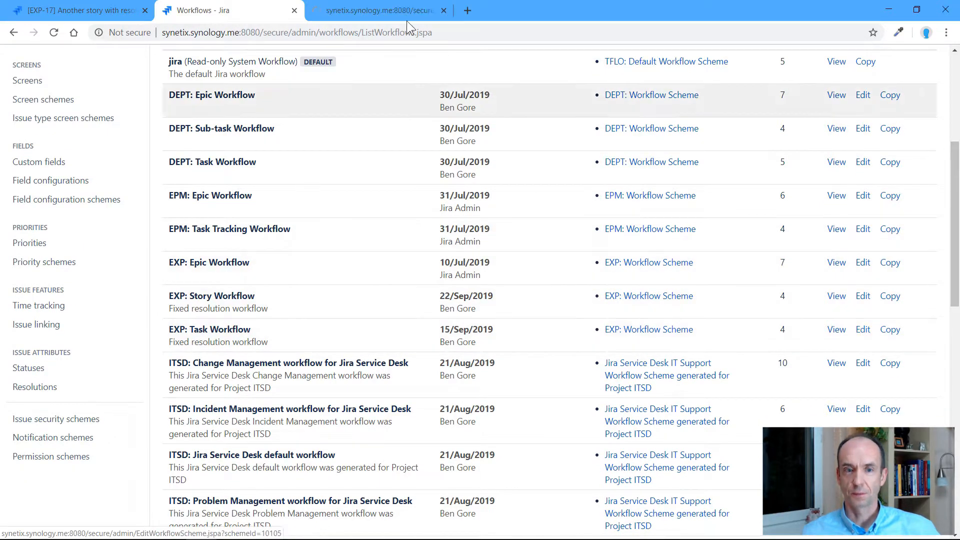
pyautogui.click(365, 9)
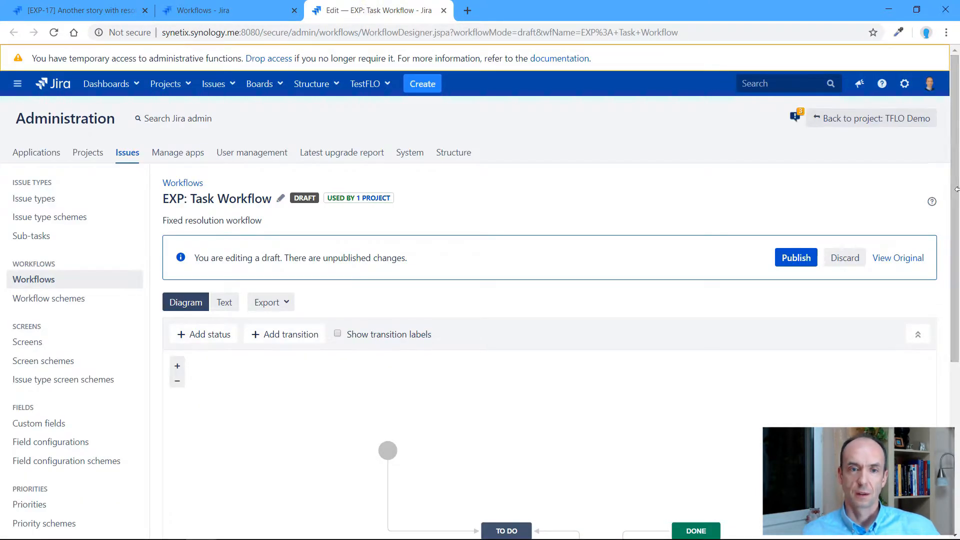
pyautogui.moveTo(955, 187); pyautogui.dragTo(936, 211)
pyautogui.click(443, 11)
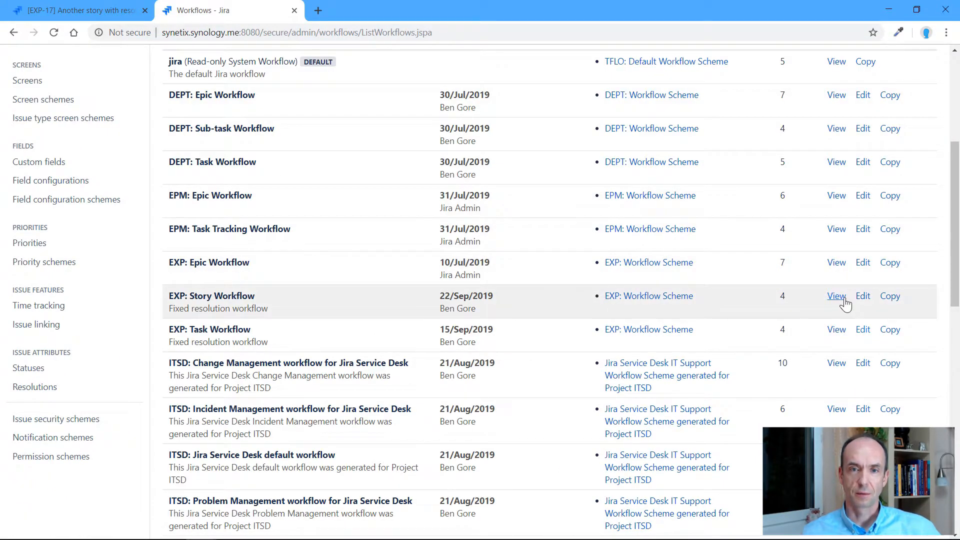
# Open EXP: Story Workflow for editing in a separate browser tab and select the Done transition coming from In Progress.
pyautogui.middleClick(860, 300)
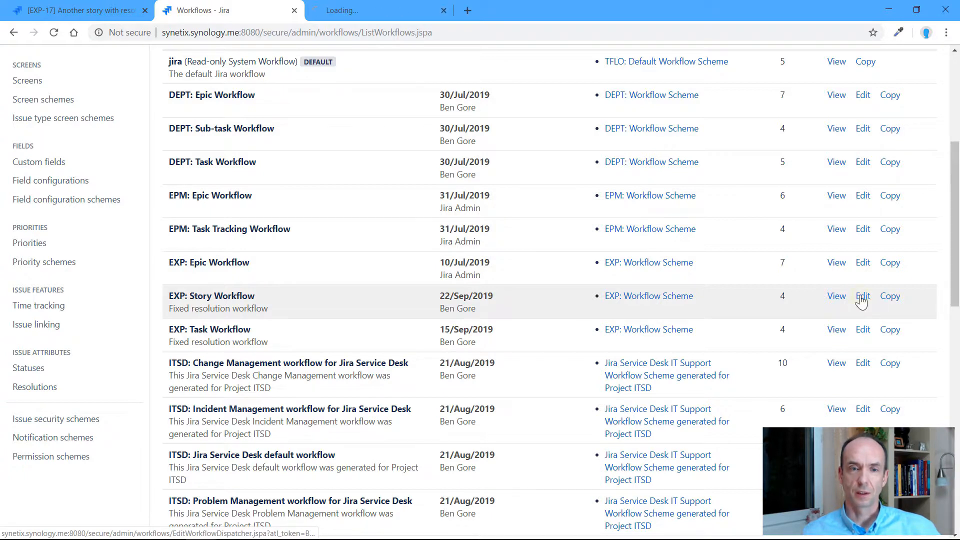
pyautogui.click(354, 14)
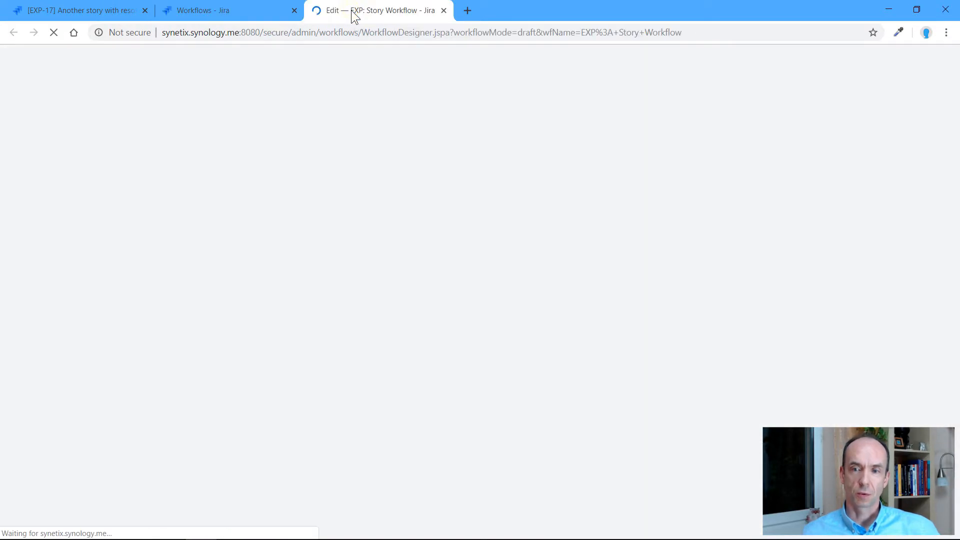
pyautogui.moveTo(953, 163); pyautogui.dragTo(940, 308)
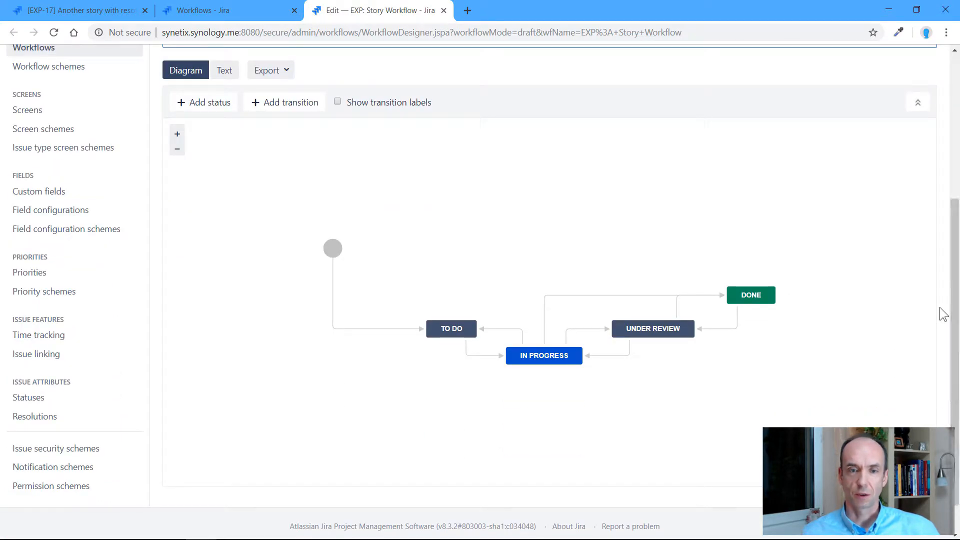
pyautogui.click(597, 295)
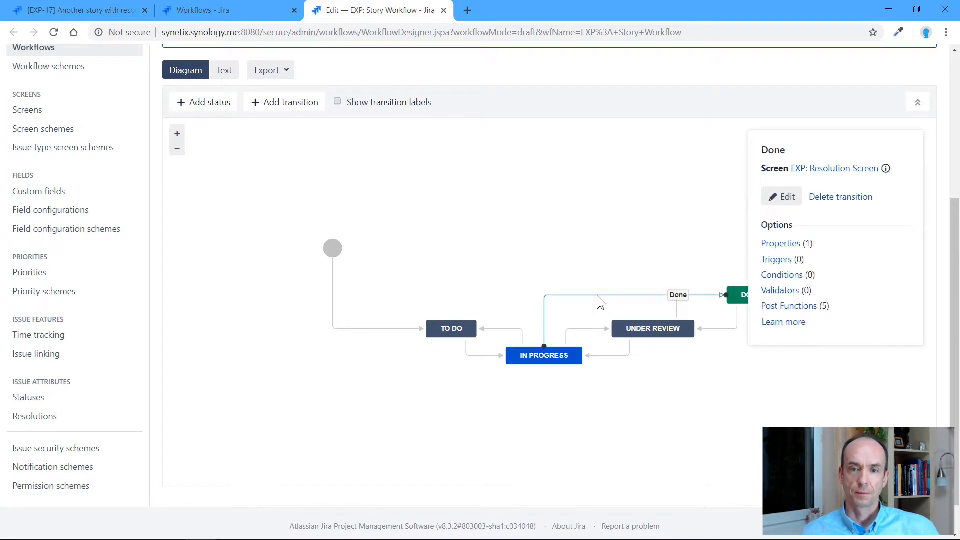
pyautogui.click(676, 312)
pyautogui.click(649, 295)
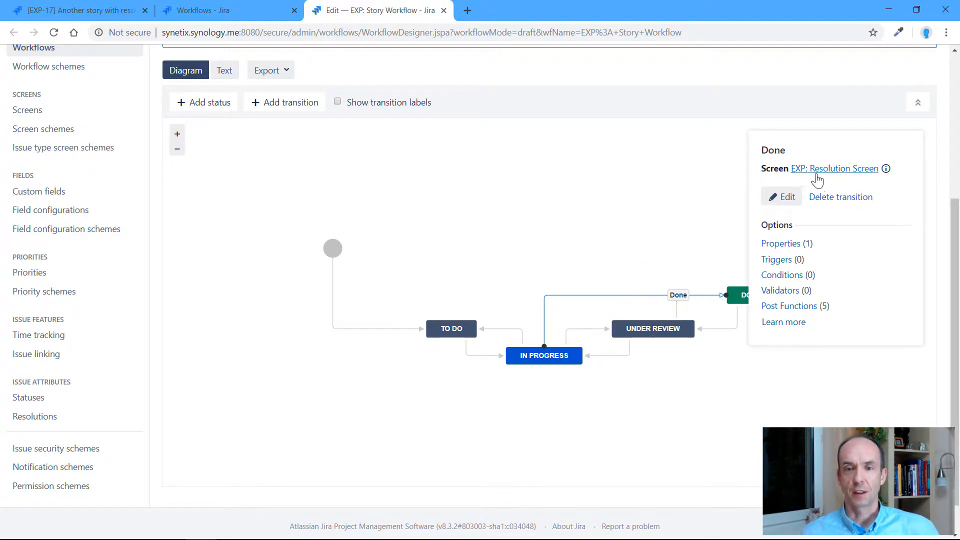
# Examine the screen assignment and the available screens of the Done transition from In Progress, and cancel the edit.
pyautogui.click(789, 199)
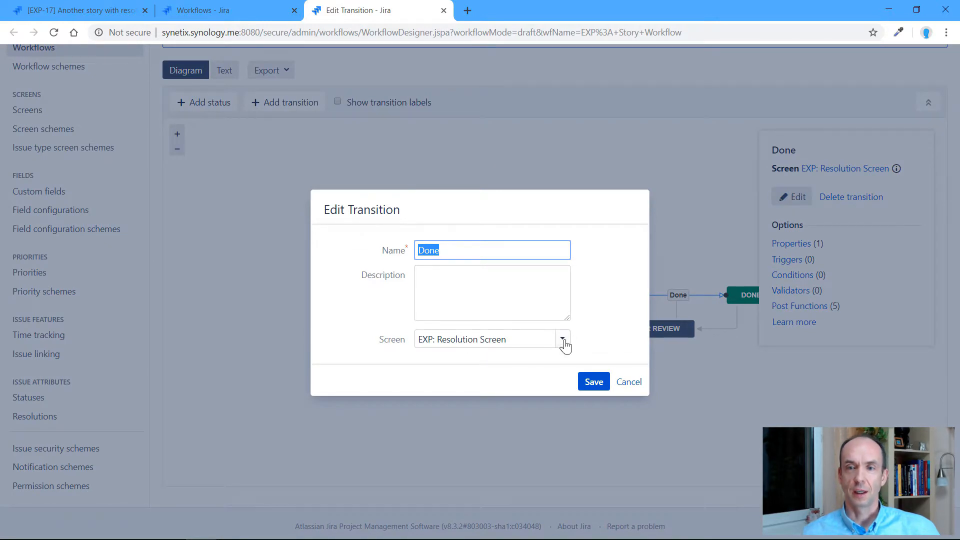
pyautogui.click(563, 340)
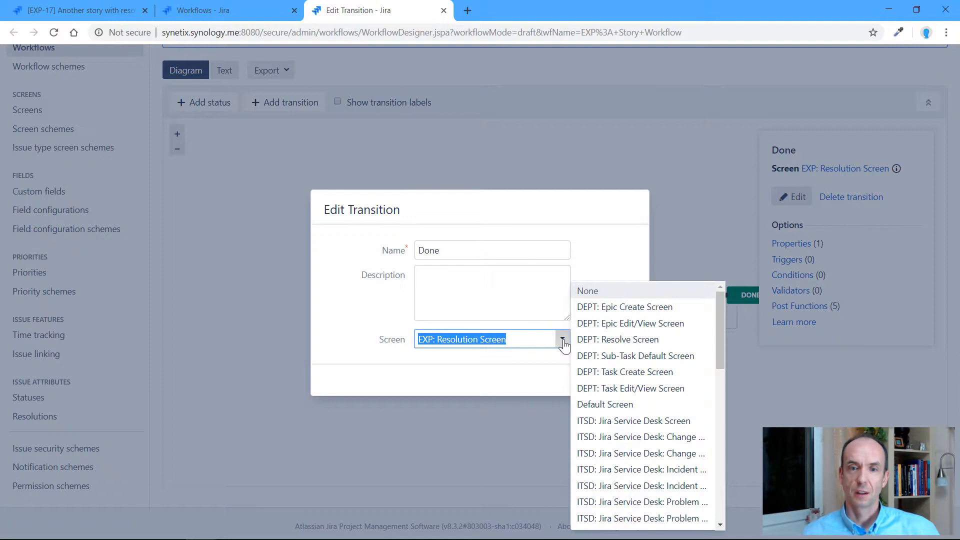
pyautogui.moveTo(720, 322)
pyautogui.mouseDown()
pyautogui.moveTo(711, 376)
pyautogui.moveTo(716, 306)
pyautogui.mouseUp()
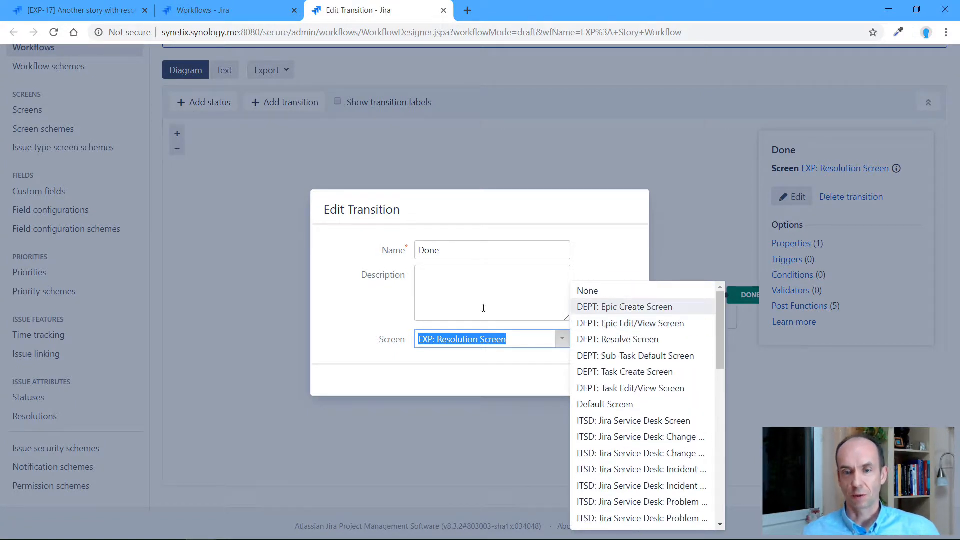
pyautogui.click(592, 248)
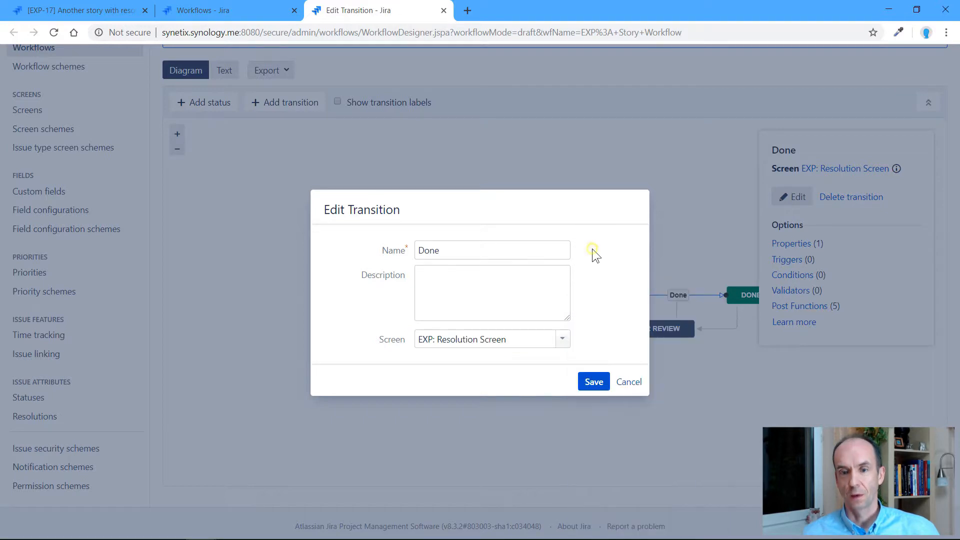
pyautogui.click(628, 388)
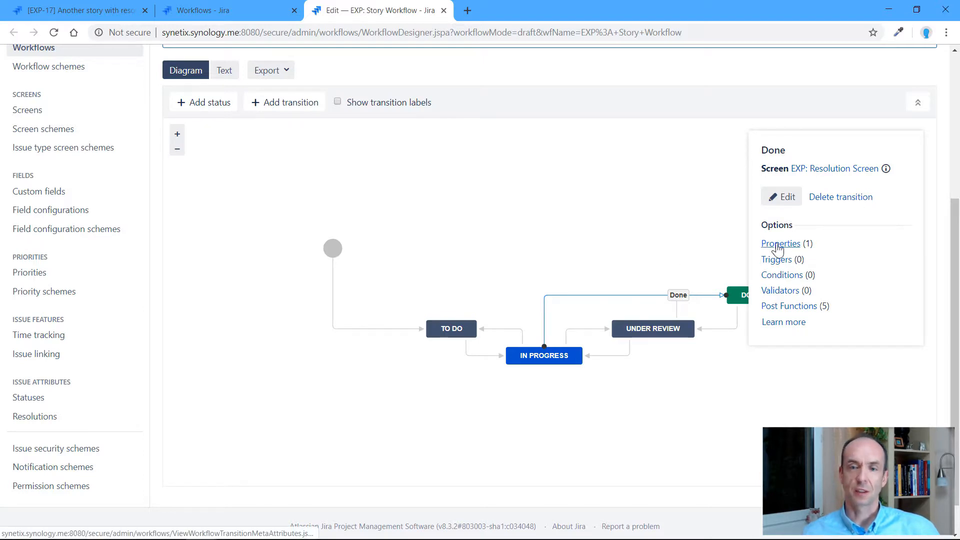
# Add the property jira.field.resolution.include with value 10000,10004,10100 to the Done transition from In Progress.
pyautogui.click(777, 244)
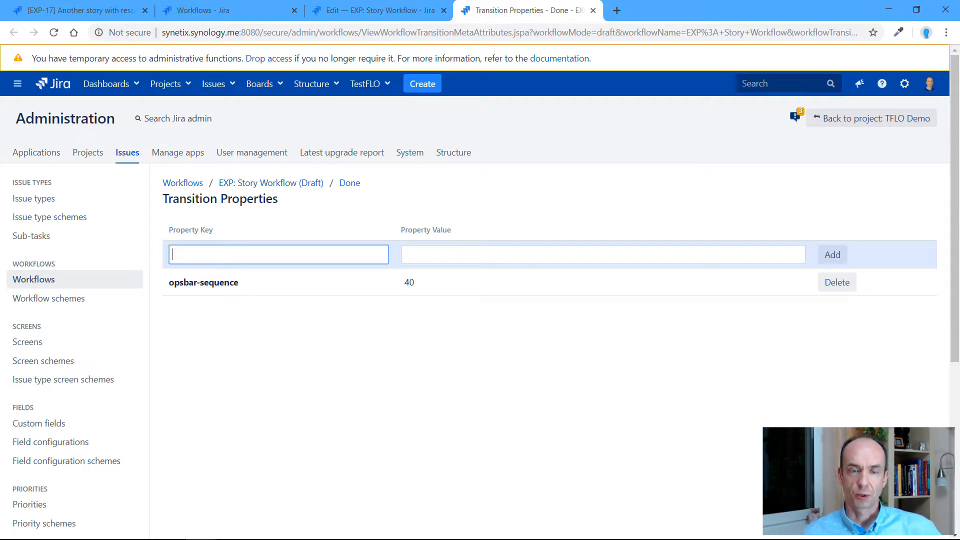
pyautogui.hotkey('alt', 'Tab')
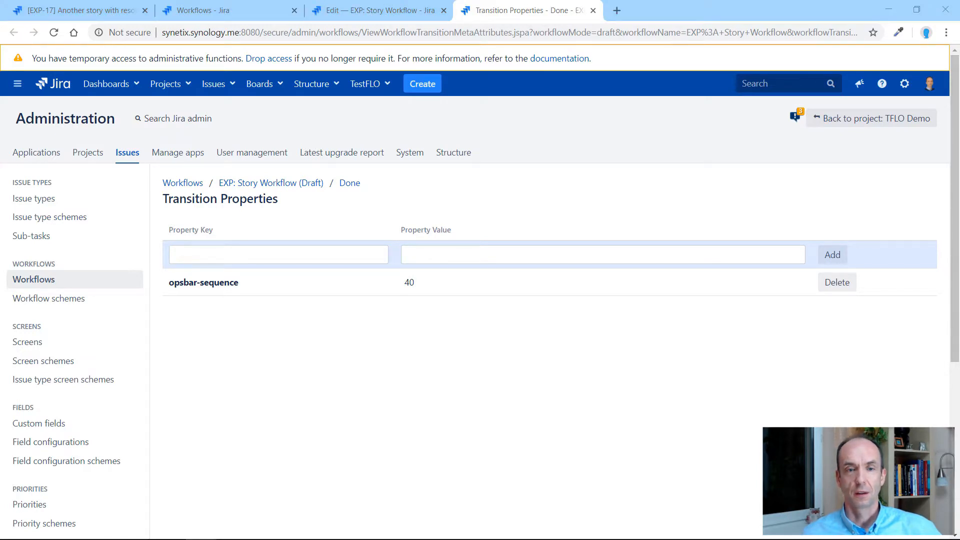
pyautogui.hotkey('alt', 'Tab')
pyautogui.write('jira.field.resolution.include')
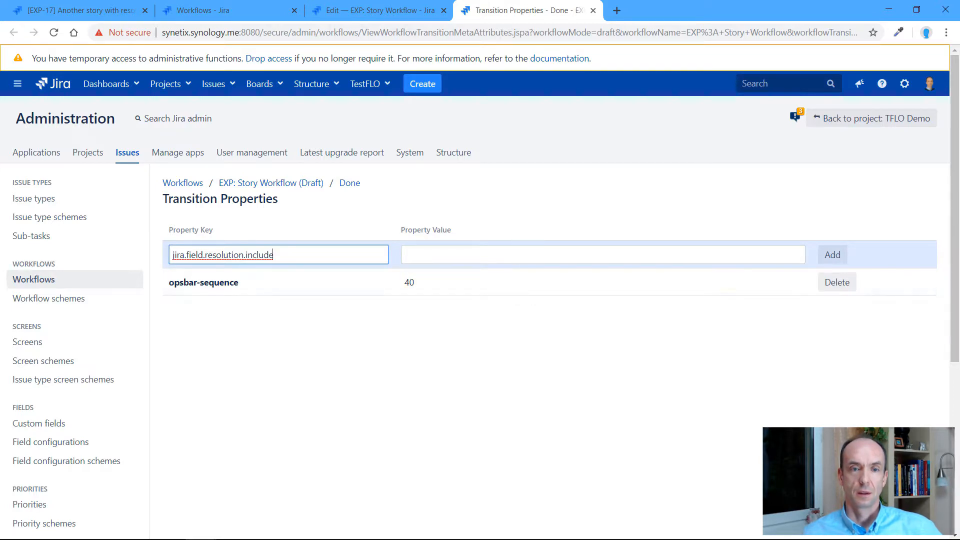
pyautogui.hotkey('alt', 'Tab')
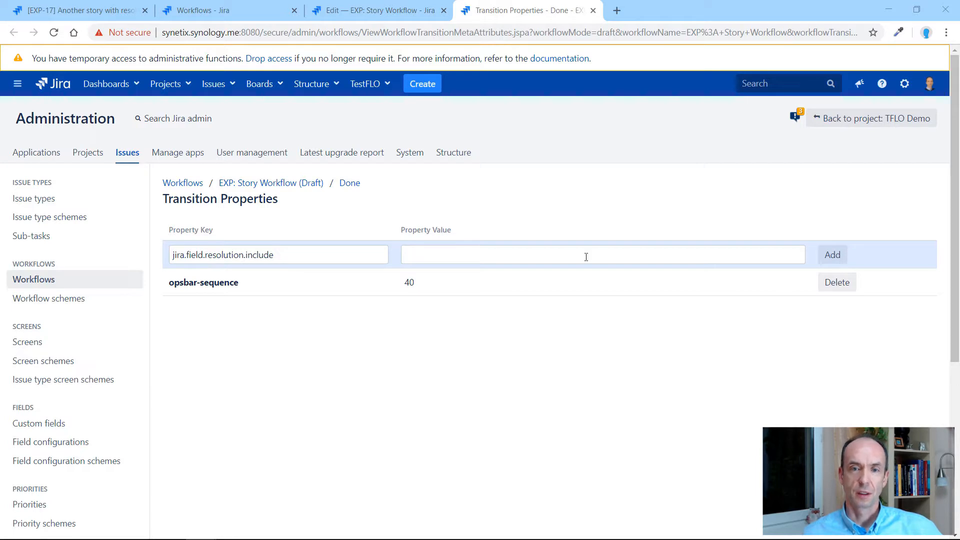
pyautogui.click(551, 256)
pyautogui.write('10000,10004,10100')
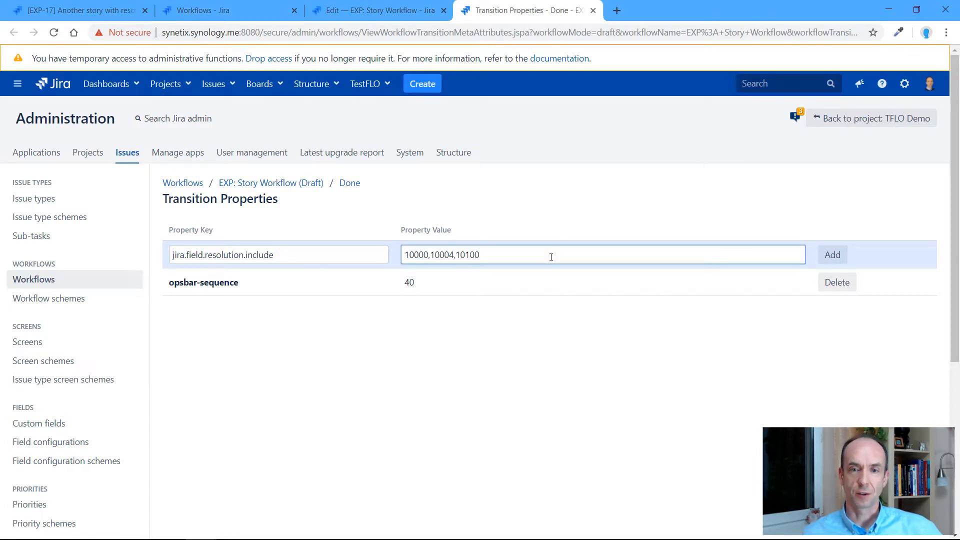
pyautogui.click(835, 257)
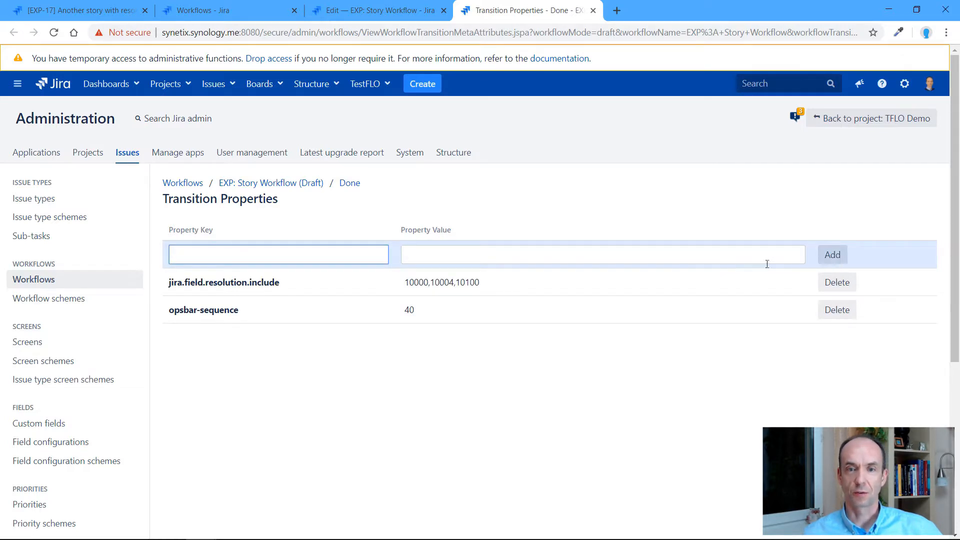
# Copy the property key jira.field.resolution.include to the Done transition from Under Review and add it there with value 10000,10004,10100.
pyautogui.moveTo(287, 289); pyautogui.dragTo(167, 289)
pyautogui.hotkey('ctrl', 'c')
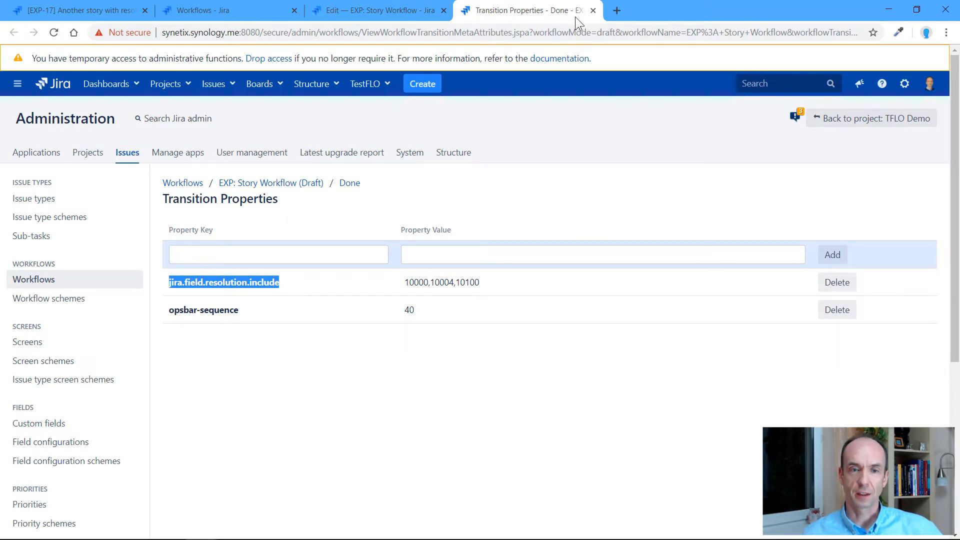
pyautogui.click(593, 10)
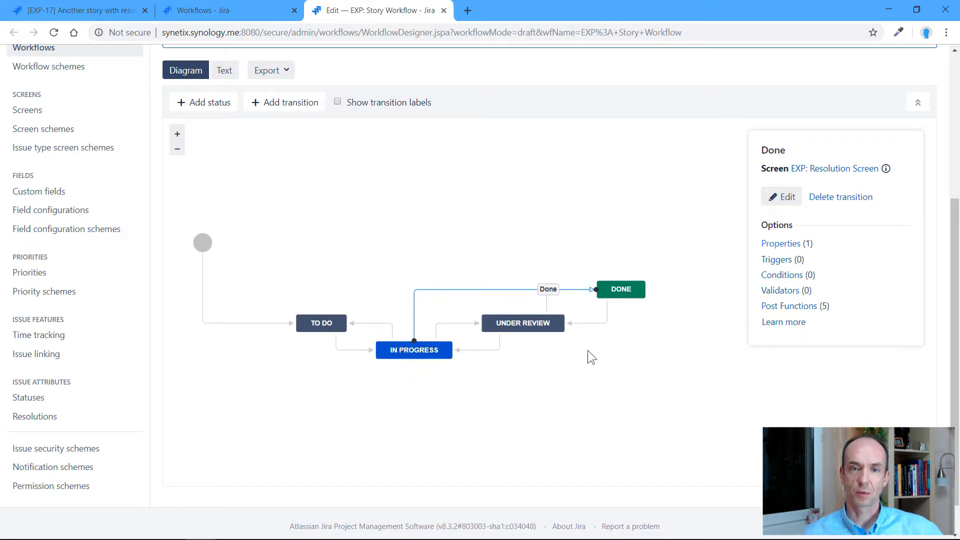
pyautogui.click(547, 299)
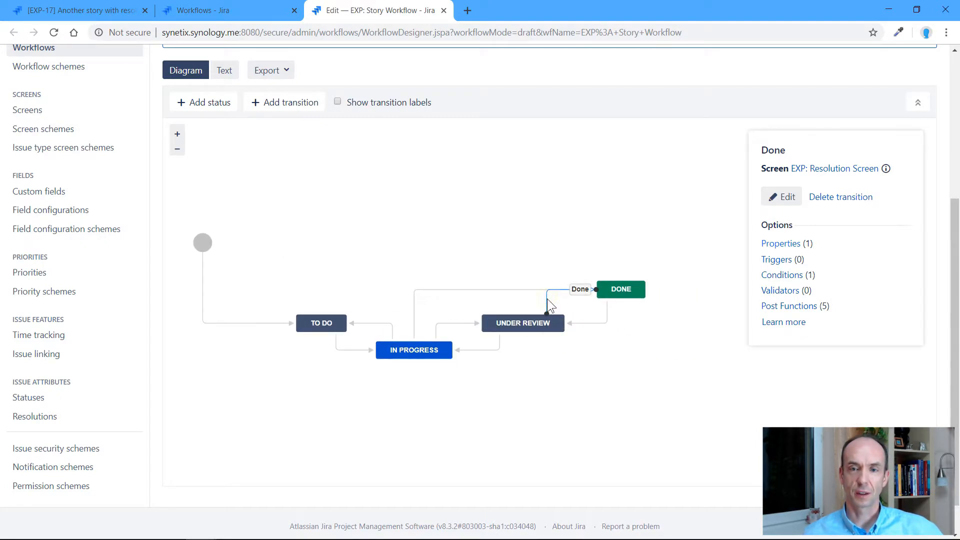
pyautogui.click(782, 245)
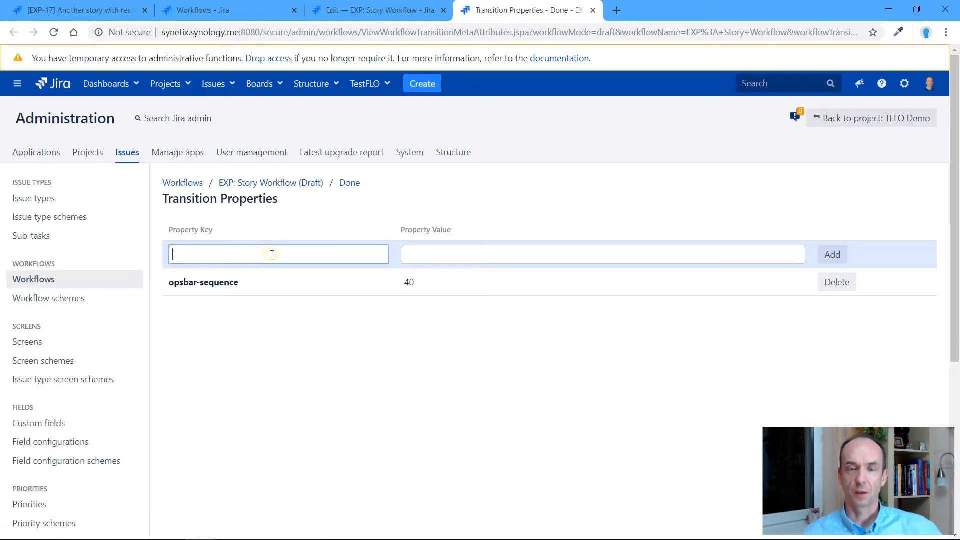
pyautogui.hotkey('ctrl', 'v')
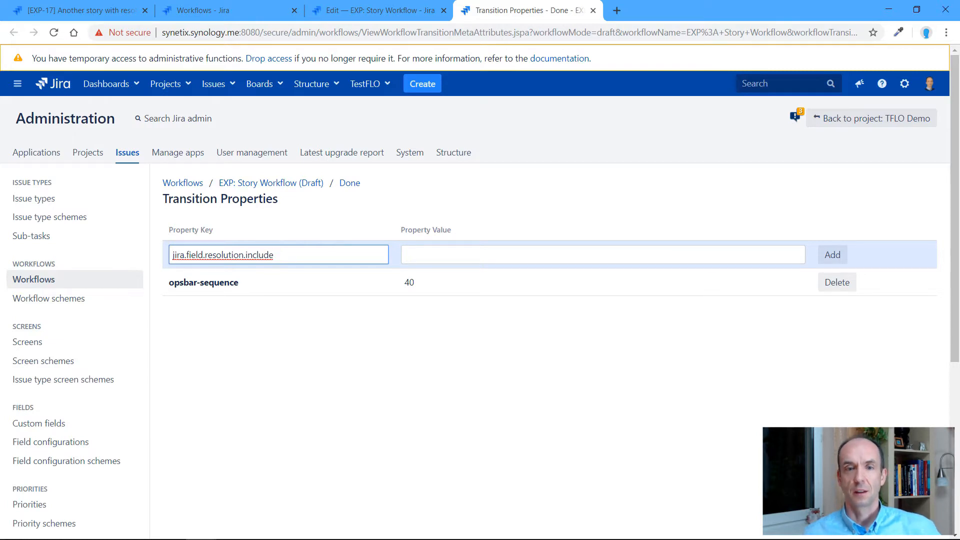
pyautogui.hotkey('alt', 'Tab')
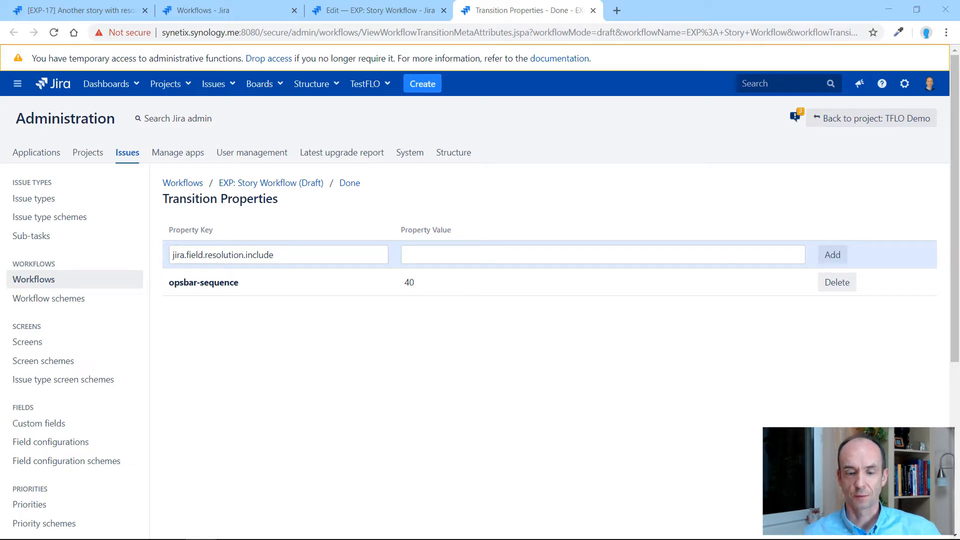
pyautogui.click(533, 251)
pyautogui.write('10000,10004,10100')
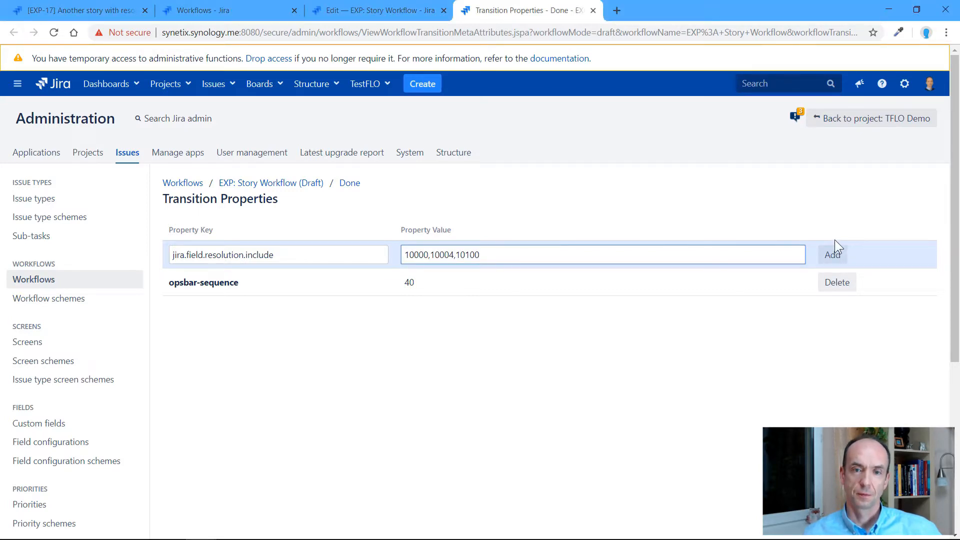
pyautogui.click(832, 255)
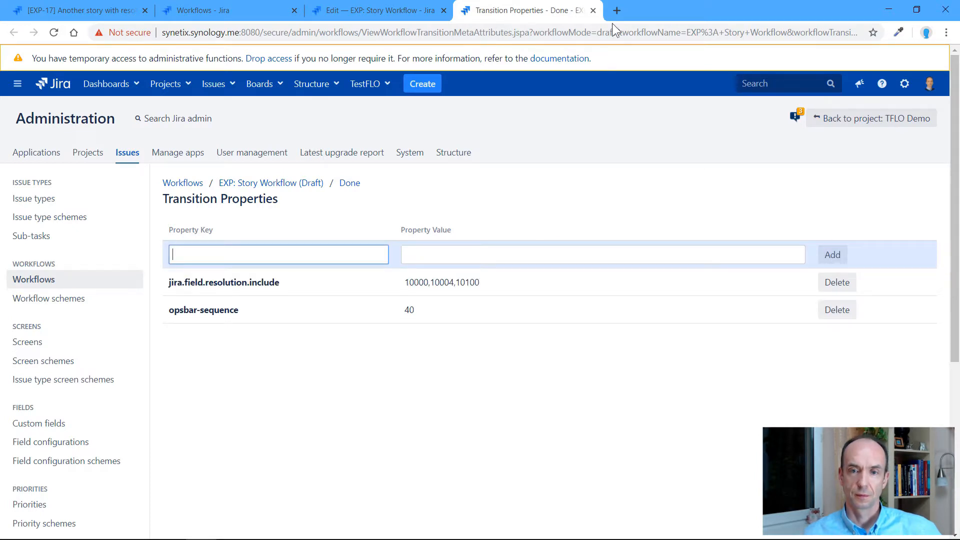
pyautogui.click(592, 10)
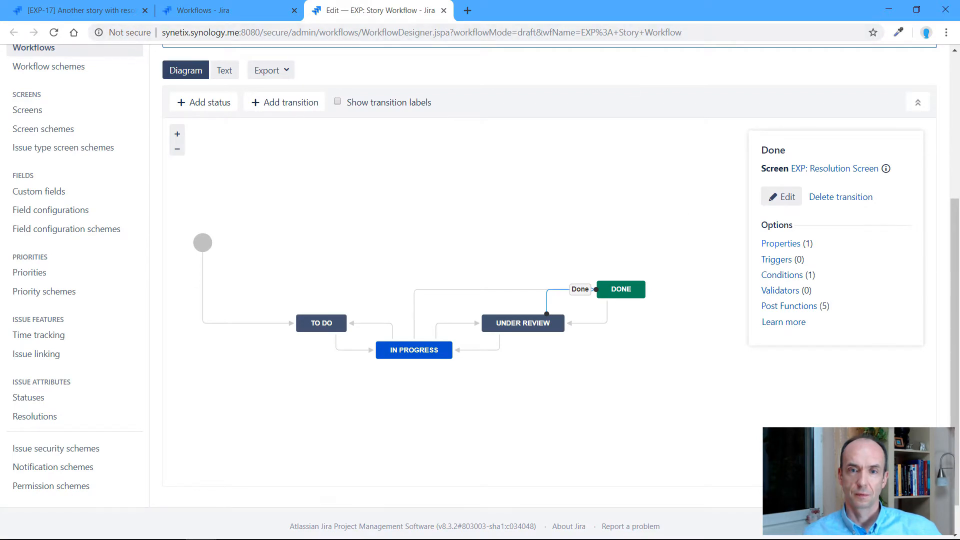
# Examine the Resolution post function of the Under review transition leading back from Done, and cancel its parameter editing.
pyautogui.scroll(5, 945, 201)
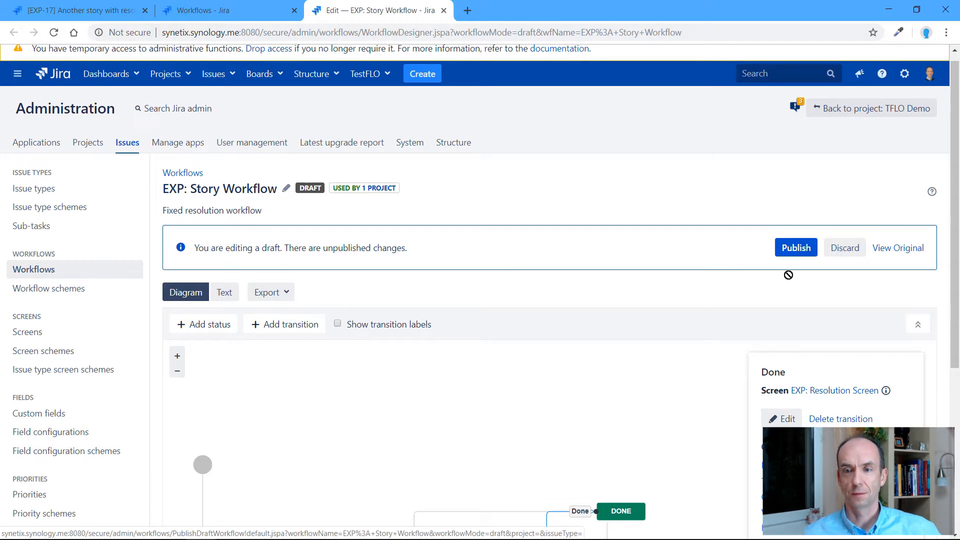
pyautogui.scroll(-3, 948, 182)
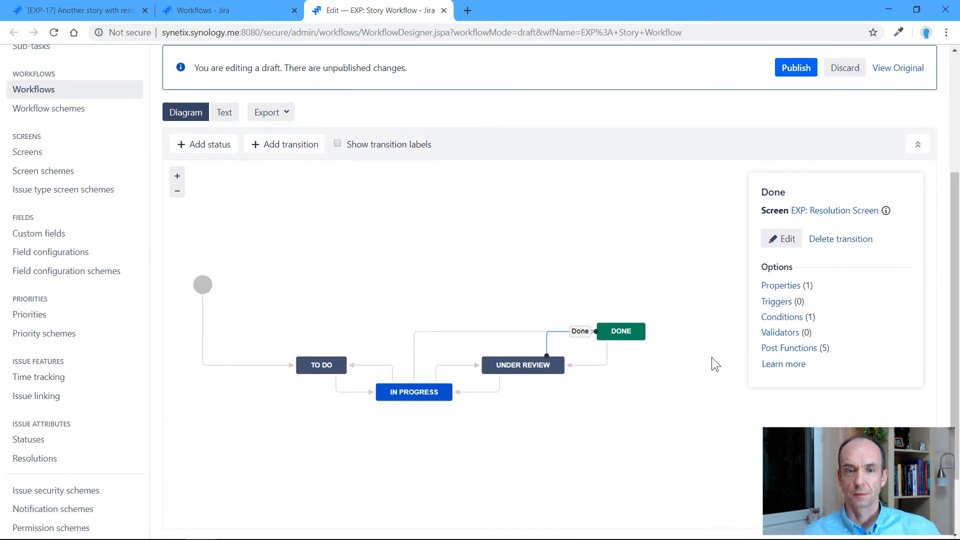
pyautogui.click(606, 355)
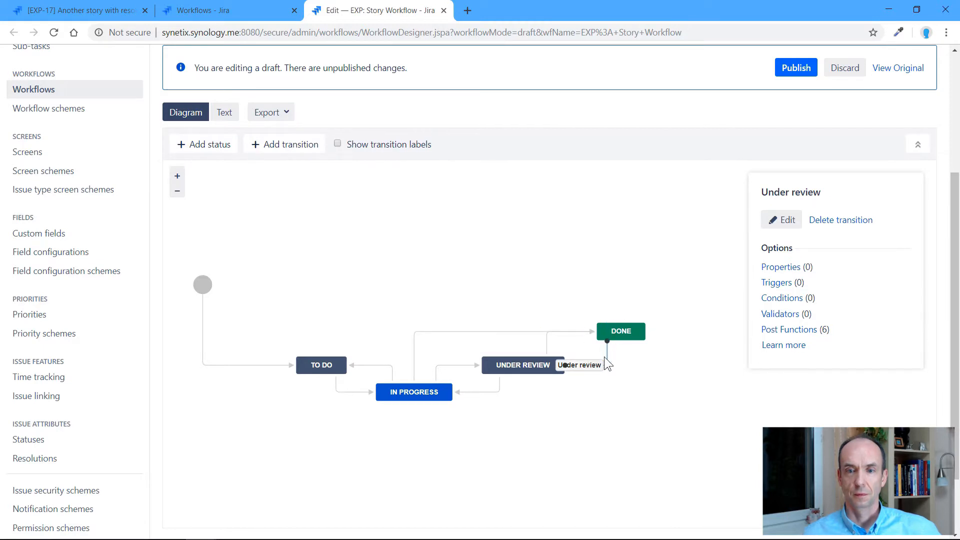
pyautogui.click(773, 331)
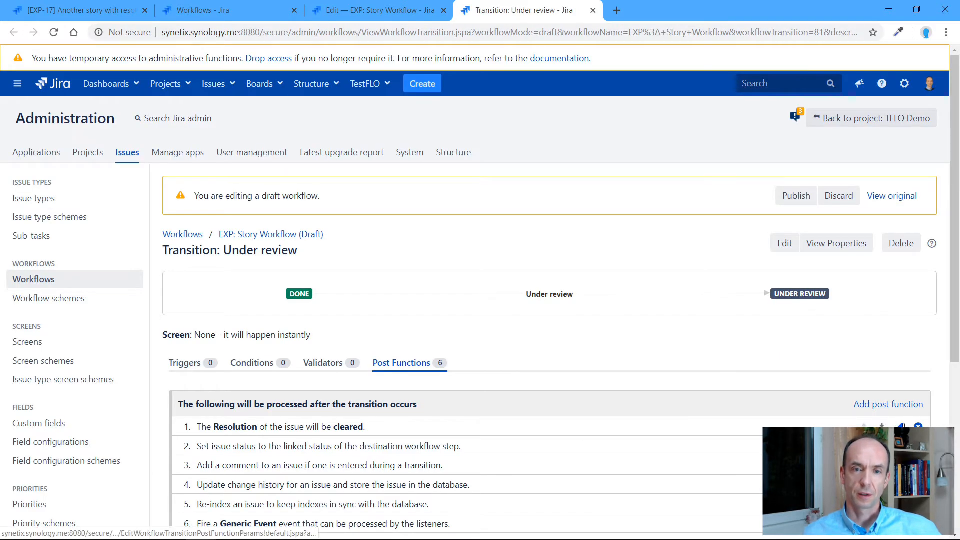
pyautogui.click(900, 426)
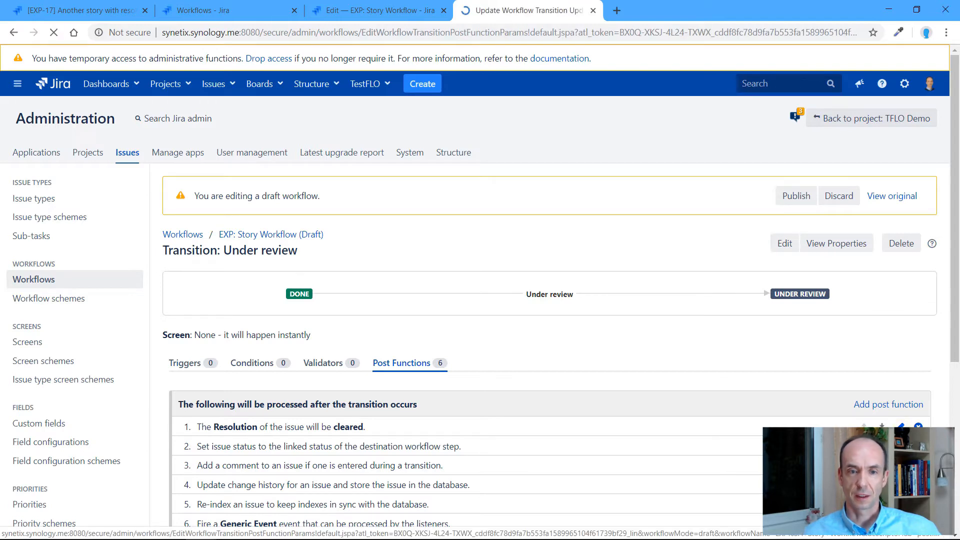
pyautogui.click(201, 221)
pyautogui.click(200, 221)
pyautogui.click(160, 249)
pyautogui.click(160, 249)
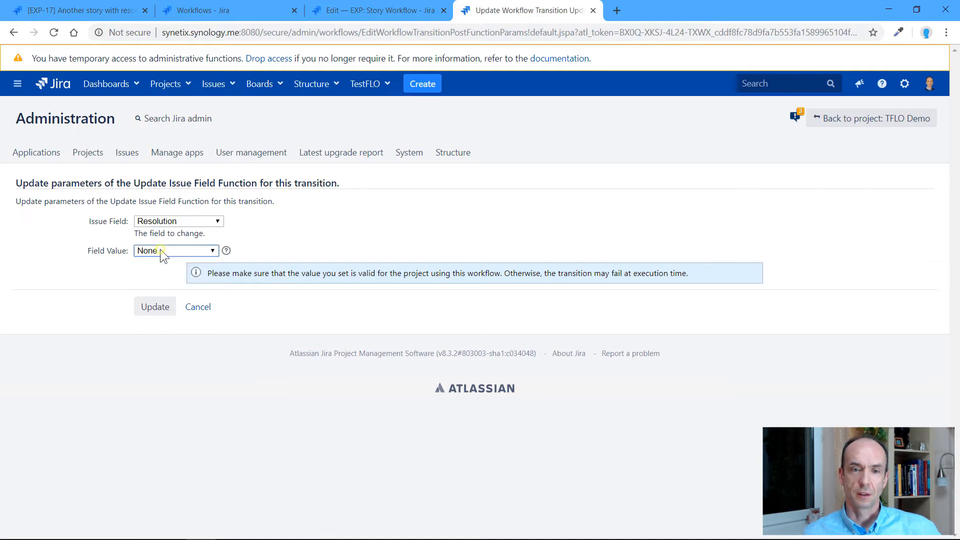
pyautogui.click(198, 307)
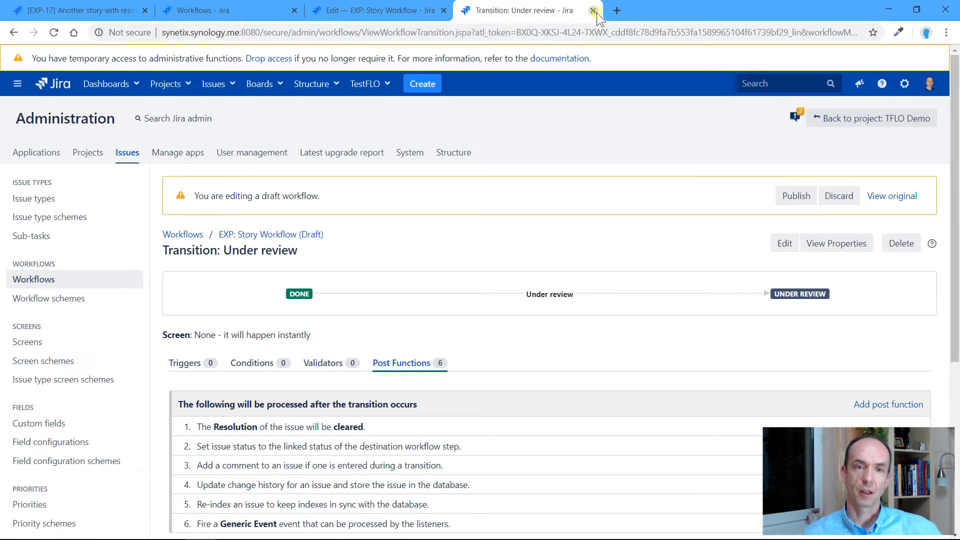
pyautogui.click(593, 11)
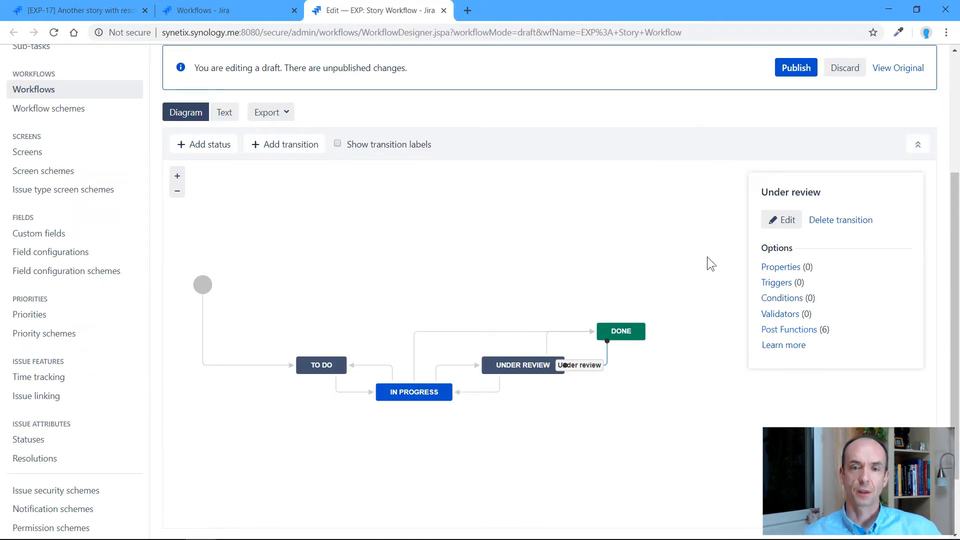
# Publish the draft of EXP: Story Workflow without saving a backup copy, and close the workflow page.
pyautogui.scroll(3, 880, 210)
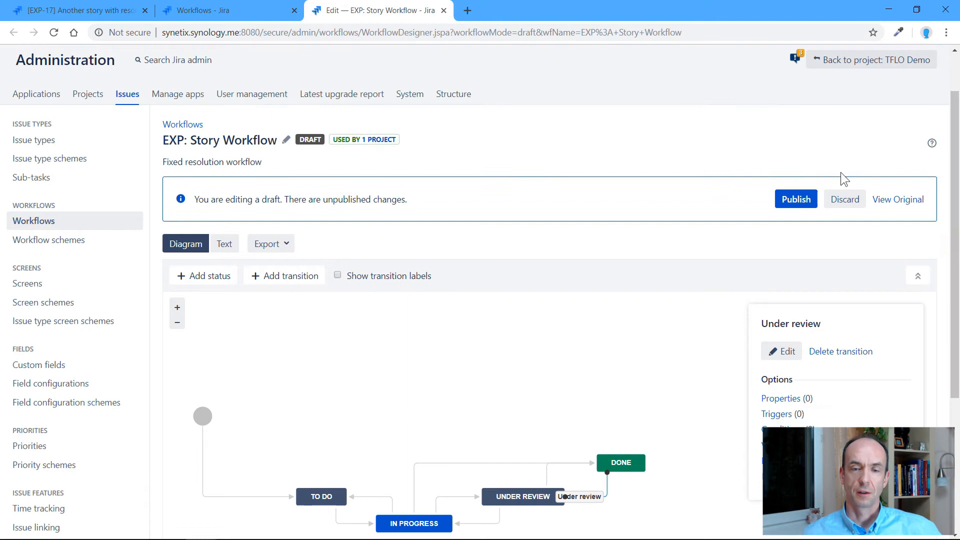
pyautogui.click(805, 200)
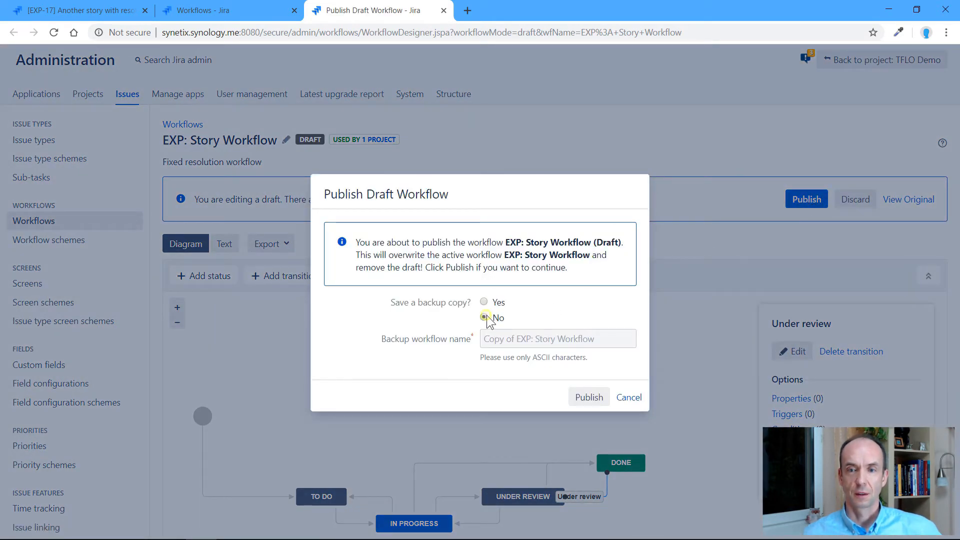
pyautogui.click(590, 398)
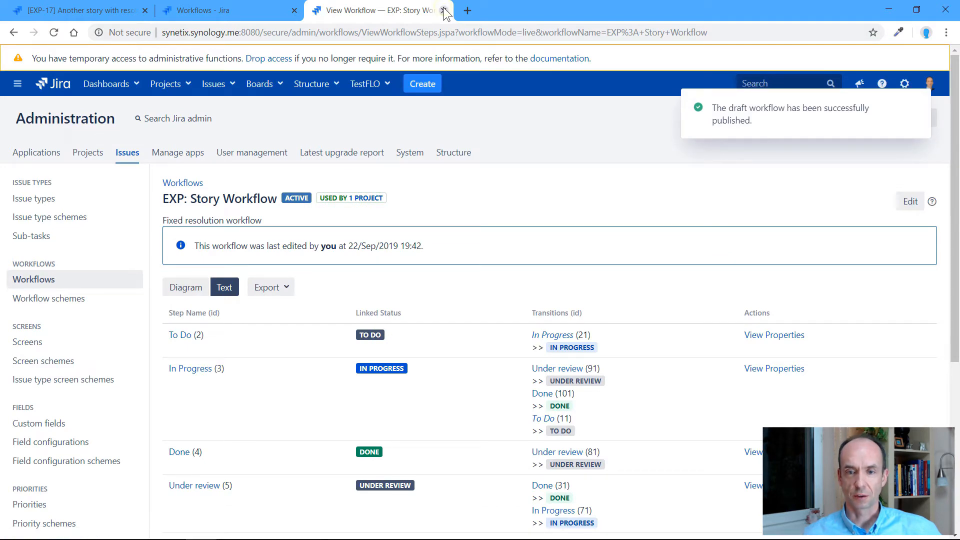
pyautogui.click(444, 11)
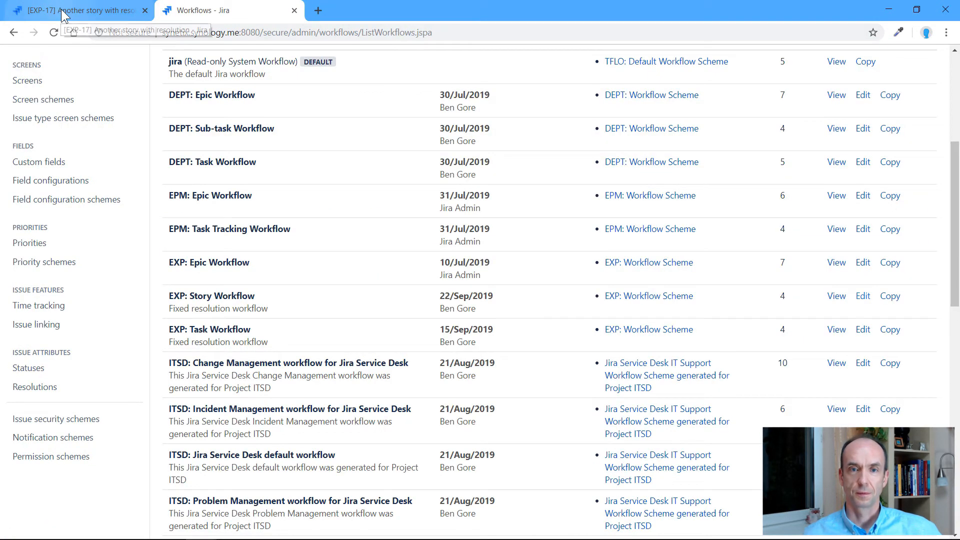
# Reload story EXP-17, check the resolutions its Done transition offers from Under Review, and complete the transition with resolution Done.
pyautogui.click(64, 15)
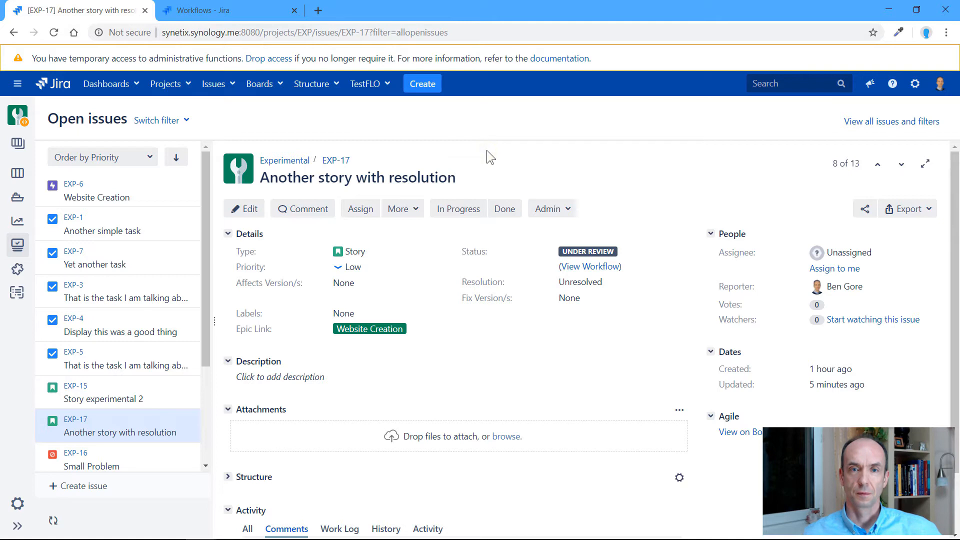
pyautogui.press('F5')
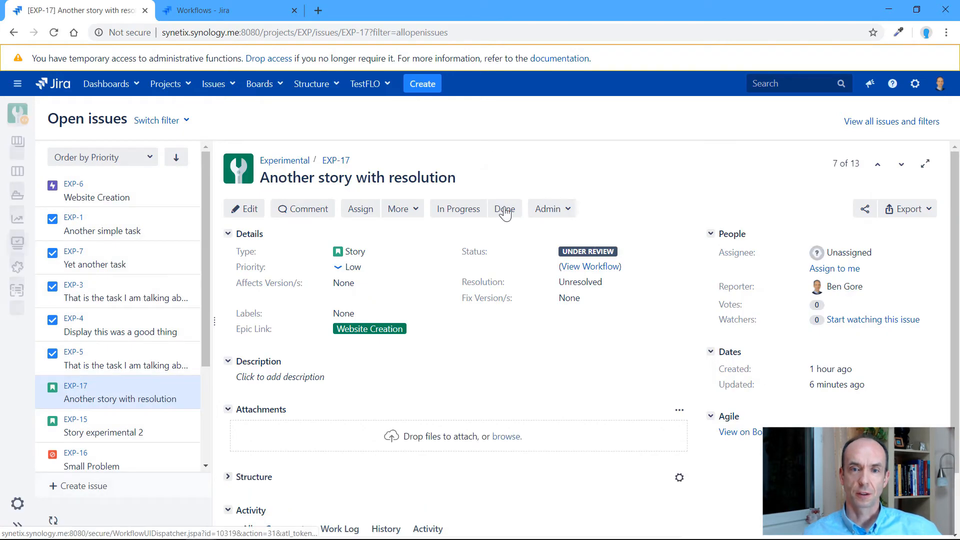
pyautogui.click(504, 209)
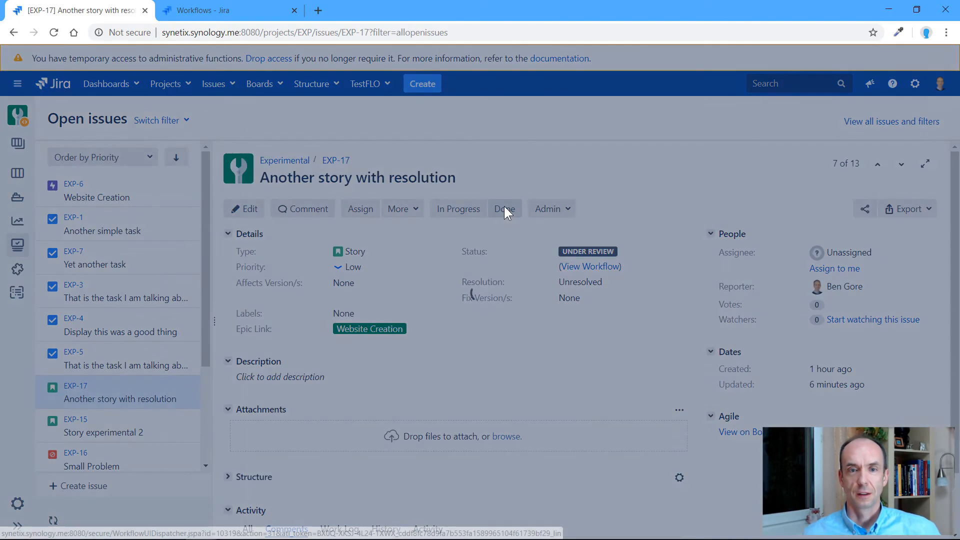
pyautogui.click(469, 217)
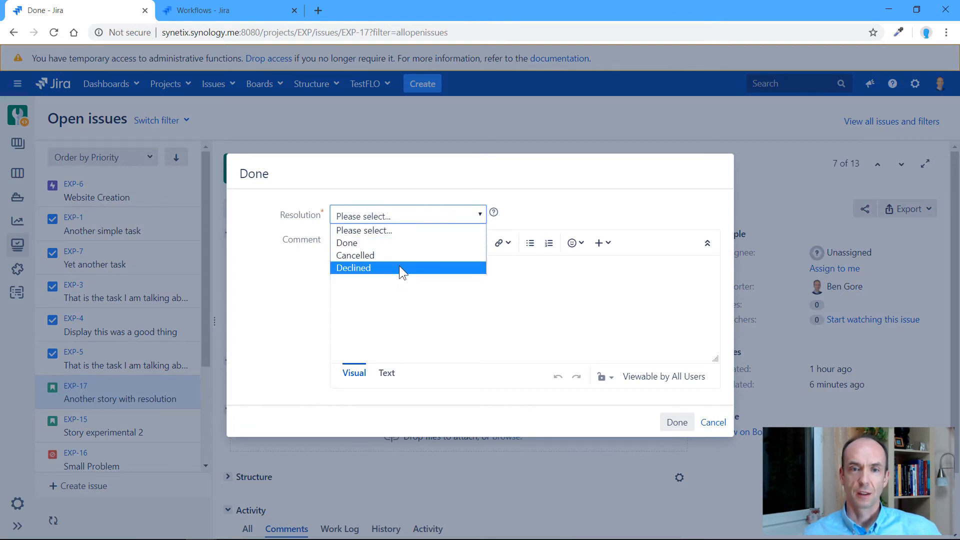
pyautogui.click(538, 197)
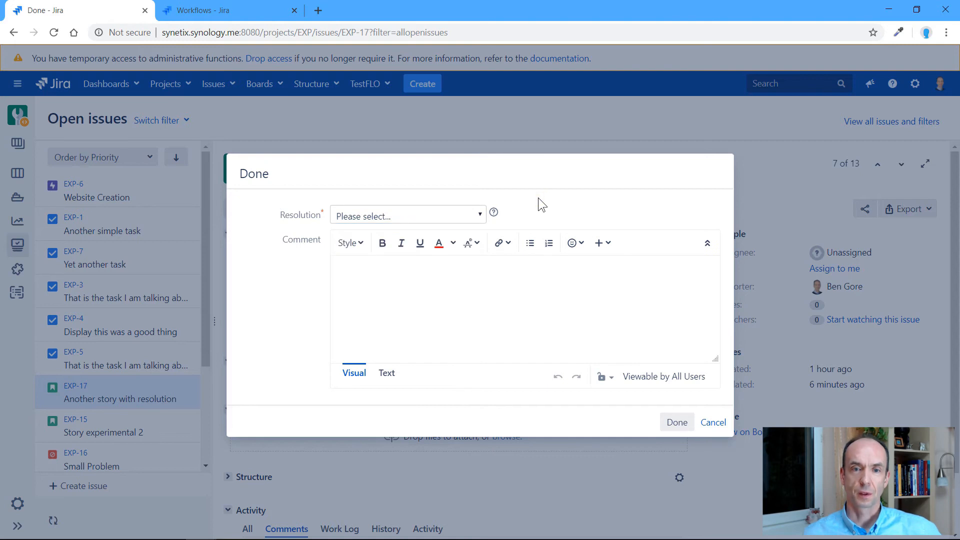
pyautogui.click(442, 215)
pyautogui.click(370, 244)
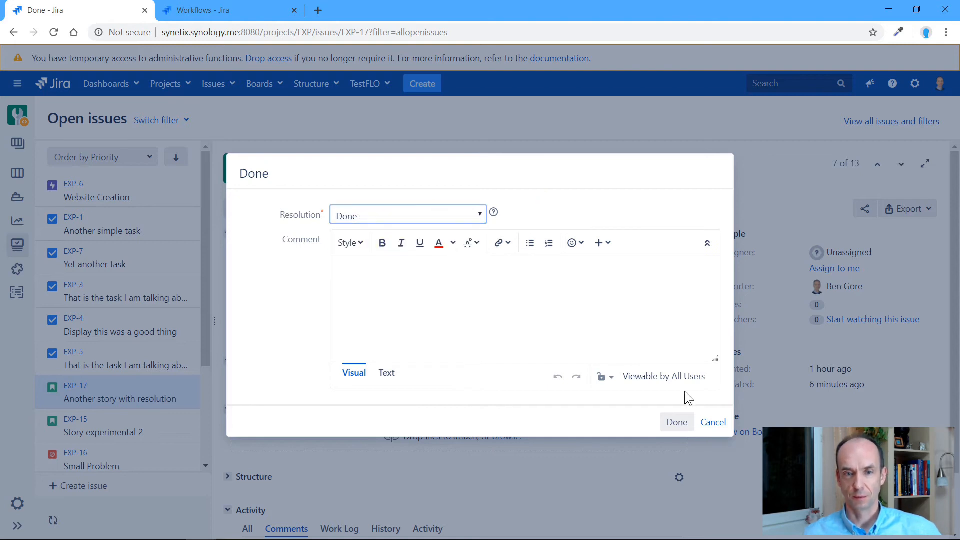
pyautogui.click(675, 425)
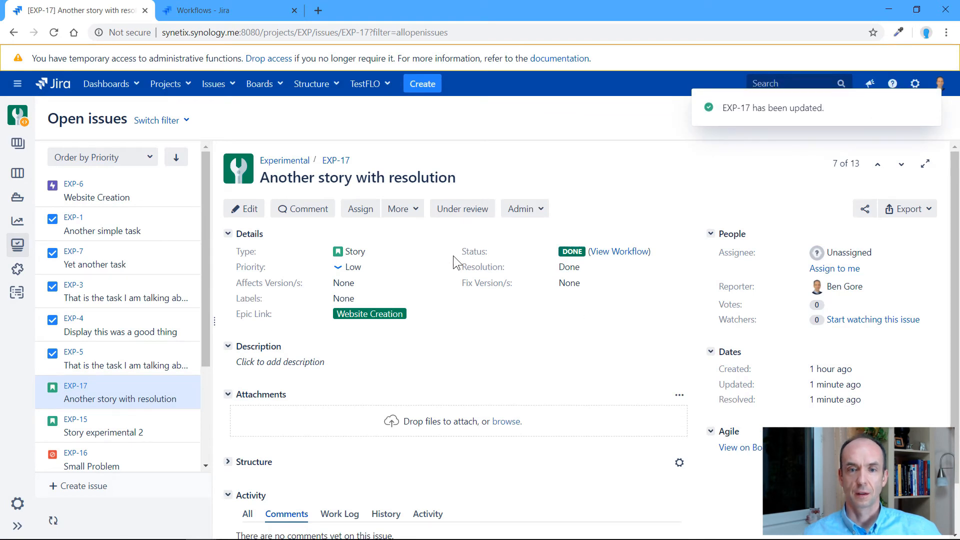
# Move EXP-17 back from Done through Under Review to In Progress, and view its workflow diagram.
pyautogui.moveTo(458, 266); pyautogui.dragTo(512, 275)
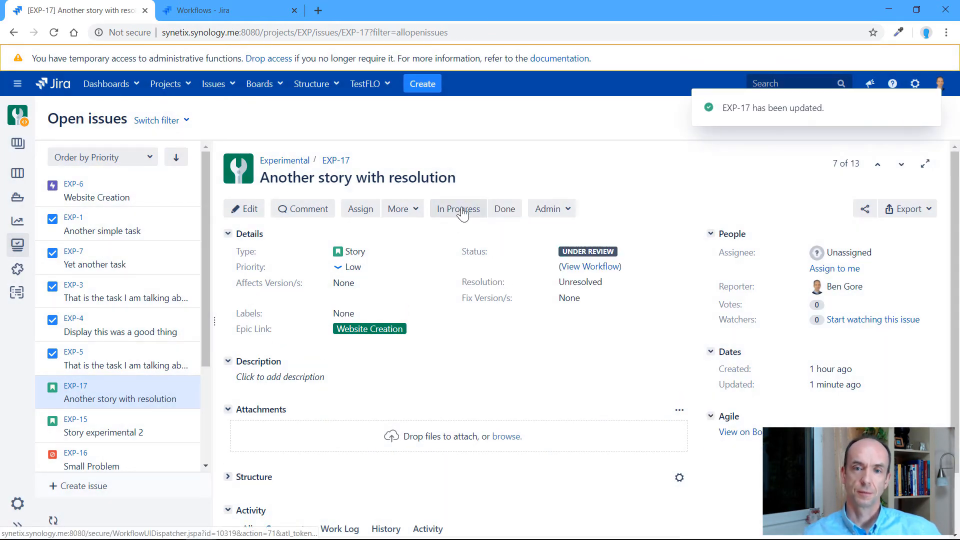
pyautogui.click(461, 208)
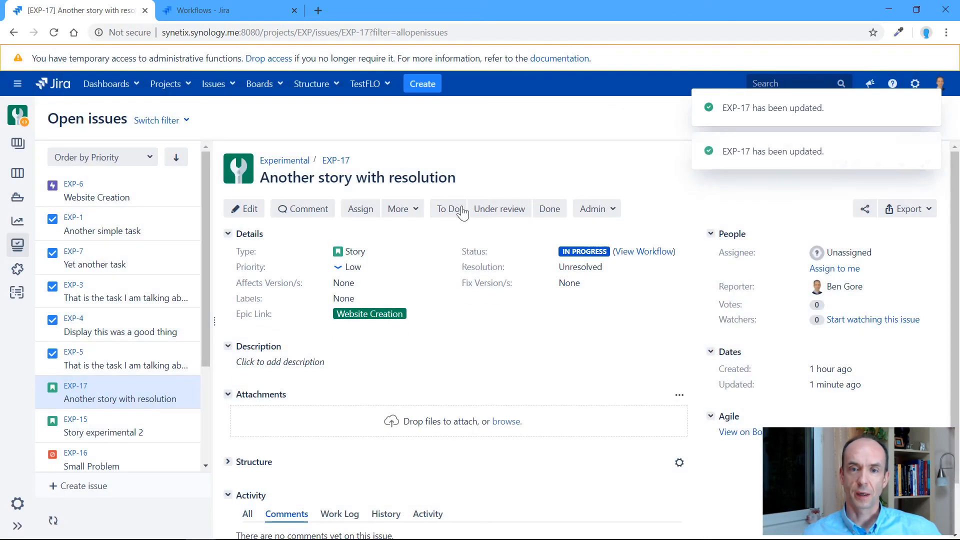
pyautogui.click(634, 255)
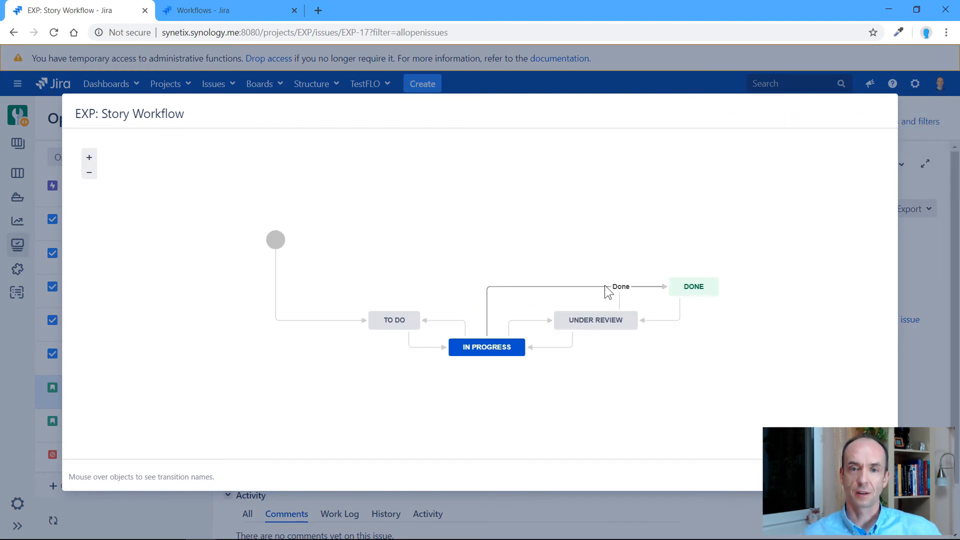
pyautogui.press('Escape')
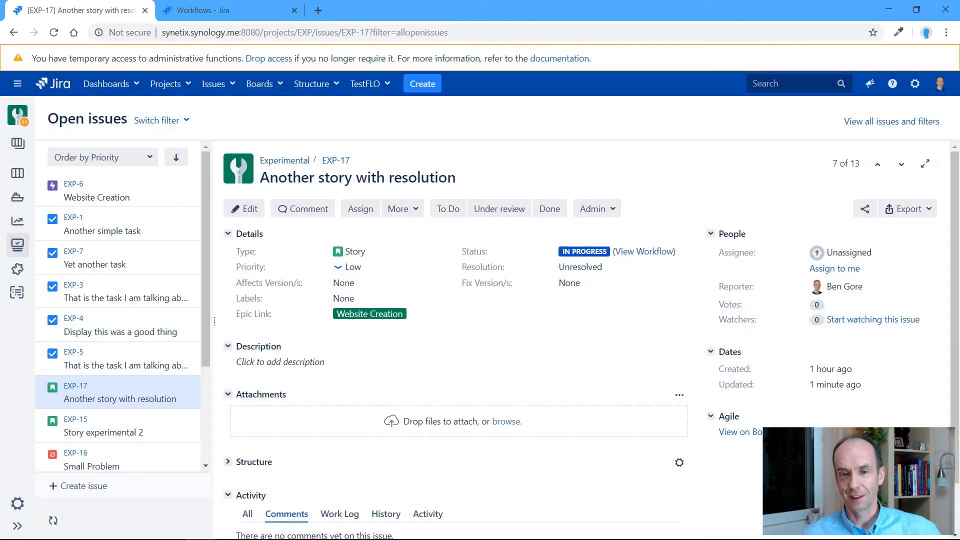
# Examine the resolutions offered by EXP-17's Done transition from In Progress, and cancel the transition.
pyautogui.click(550, 210)
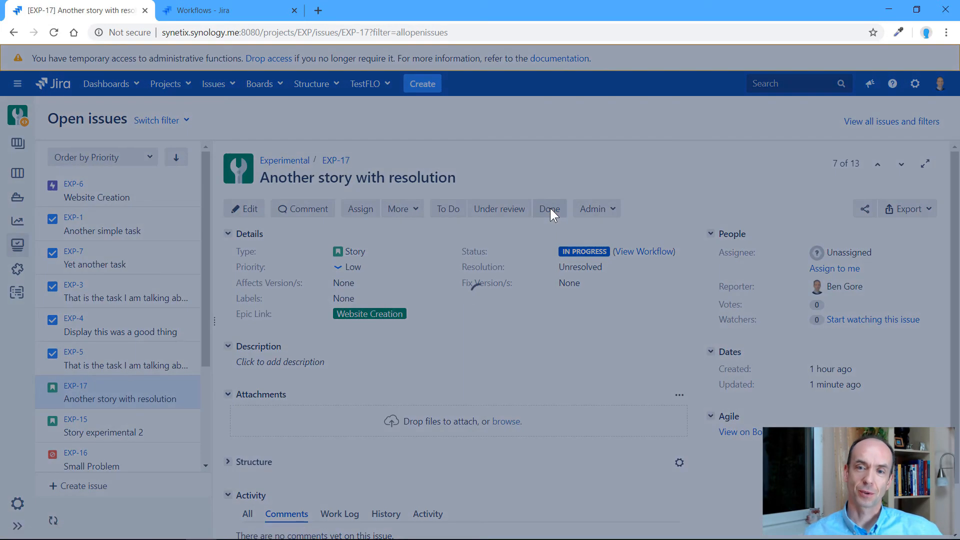
pyautogui.click(460, 217)
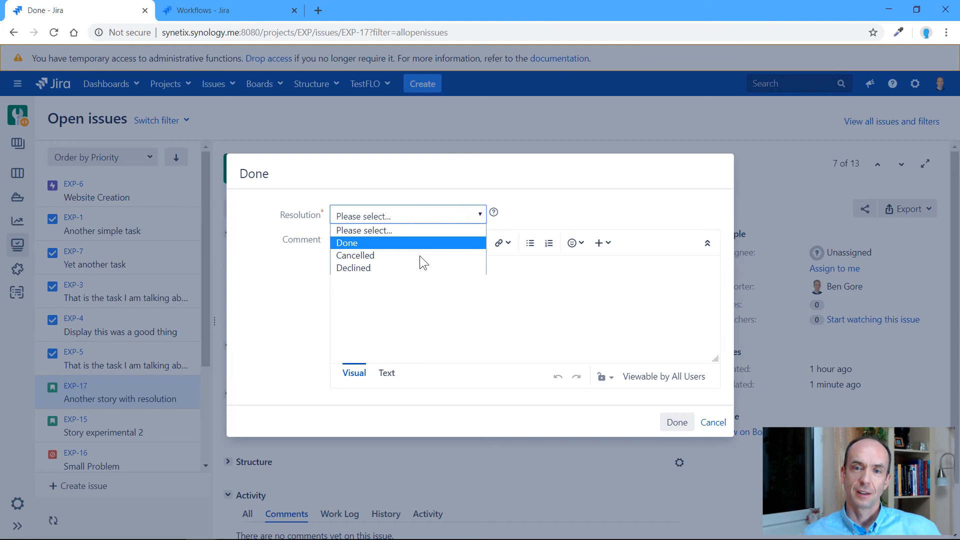
pyautogui.click(634, 290)
pyautogui.click(710, 423)
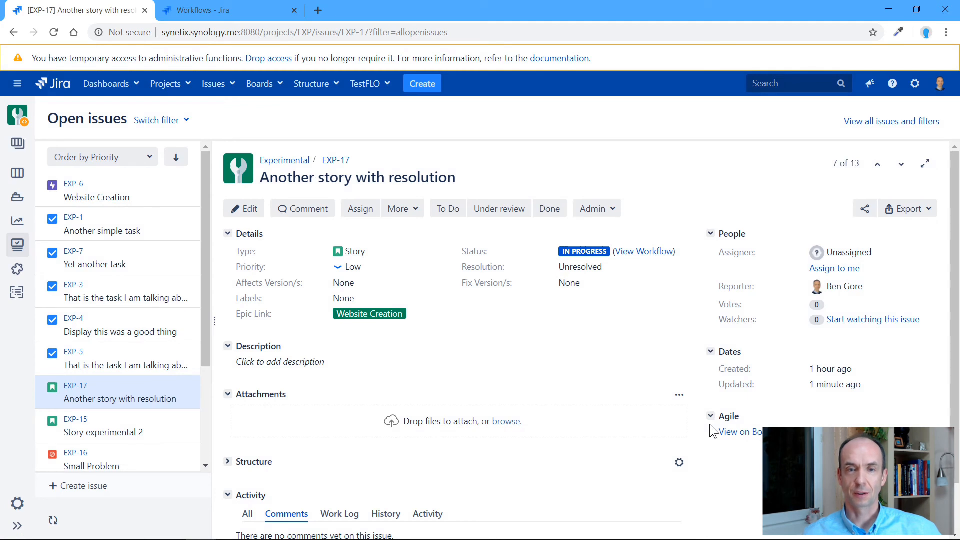